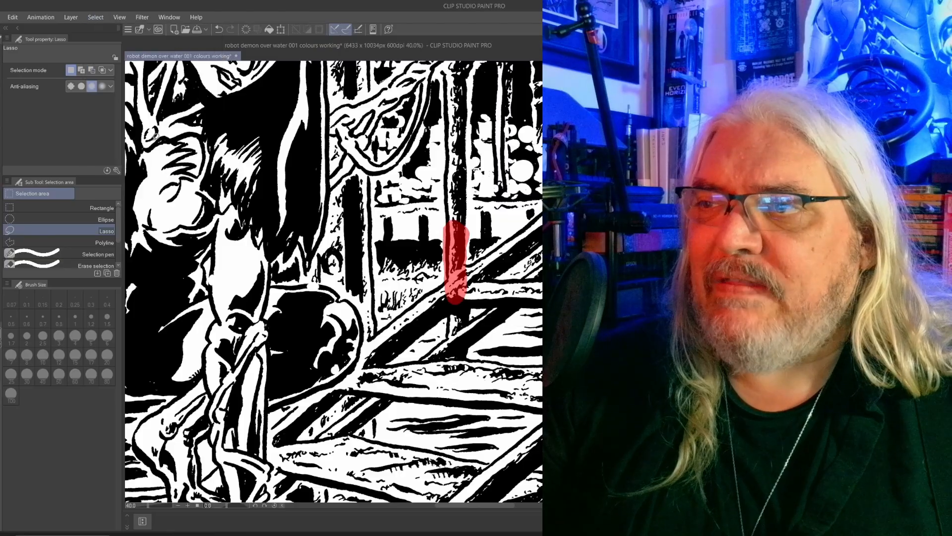
- Extend the red quick mask up the vertical railing post behind the figure to its junction with the diagonal beam
{"action": "scroll", "coordinate": [459, 265], "scroll_direction": "up", "scroll_amount": 5}
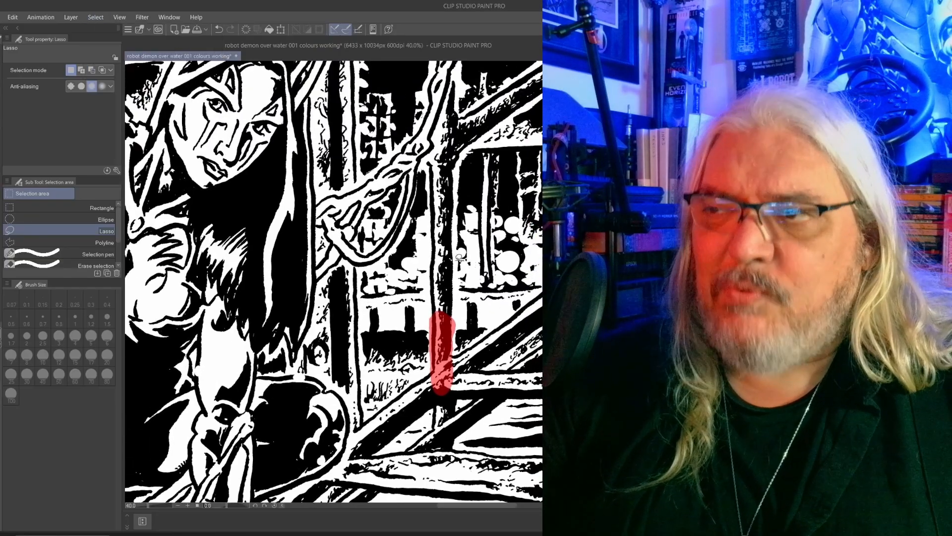
{"action": "scroll", "coordinate": [459, 321], "scroll_direction": "up", "scroll_amount": 4}
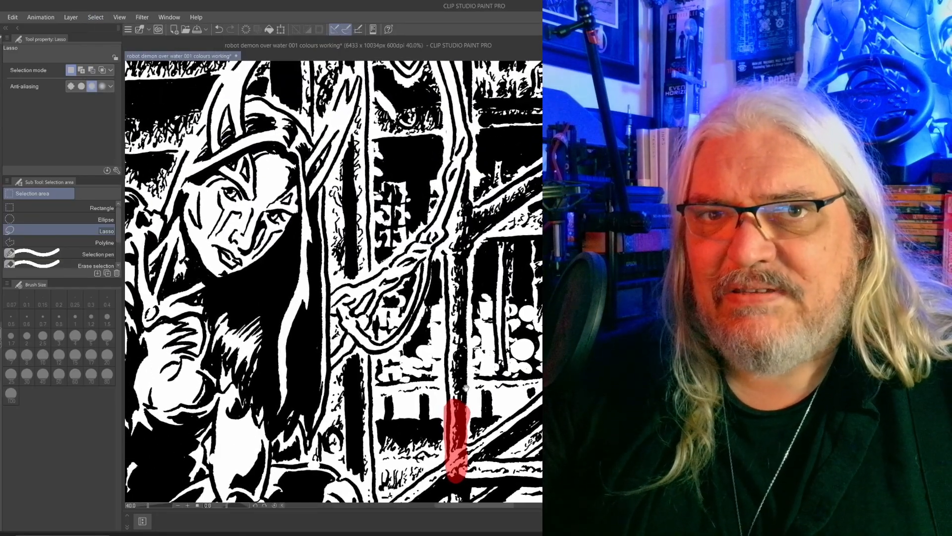
{"action": "scroll", "coordinate": [466, 339], "scroll_direction": "down", "scroll_amount": 2}
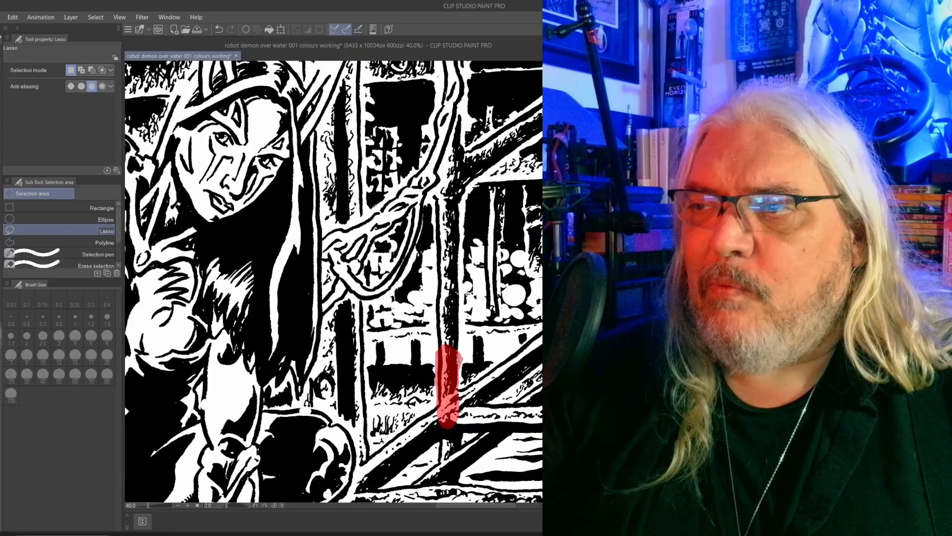
{"action": "mouse_move", "coordinate": [465, 343]}
{"action": "left_mouse_down"}
{"action": "mouse_move", "coordinate": [456, 294]}
{"action": "mouse_move", "coordinate": [444, 285]}
{"action": "mouse_move", "coordinate": [440, 364]}
{"action": "mouse_move", "coordinate": [458, 366]}
{"action": "left_mouse_up"}
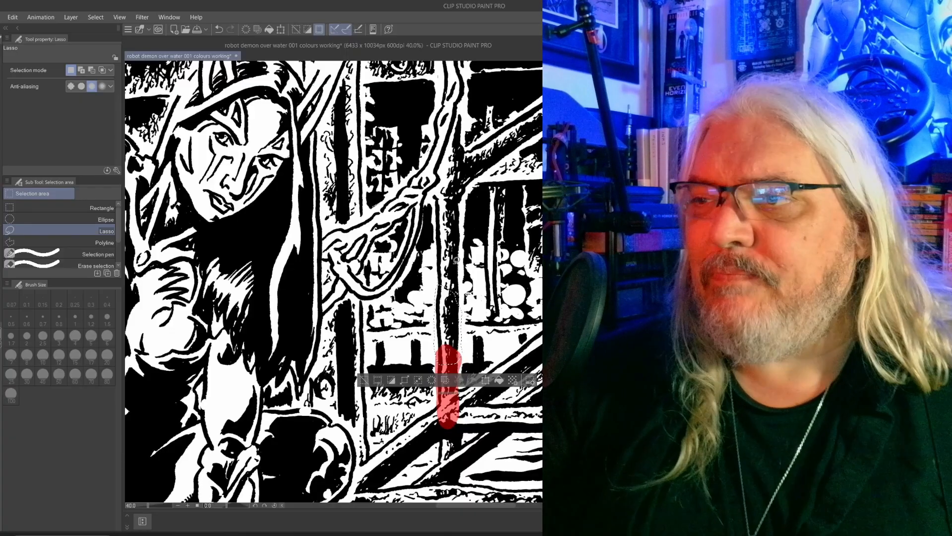
{"action": "left_click_drag", "start_coordinate": [474, 262], "coordinate": [484, 313]}
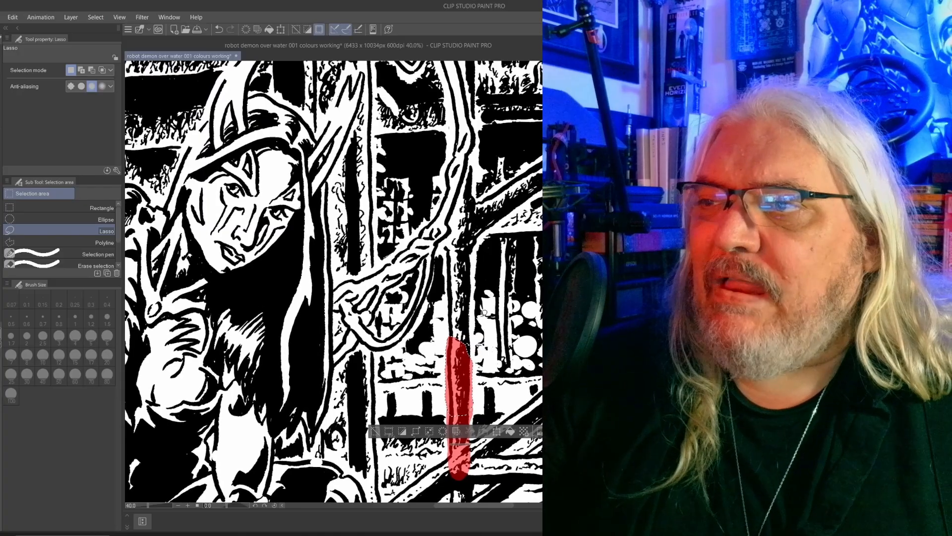
{"action": "left_click_drag", "start_coordinate": [472, 363], "coordinate": [472, 362]}
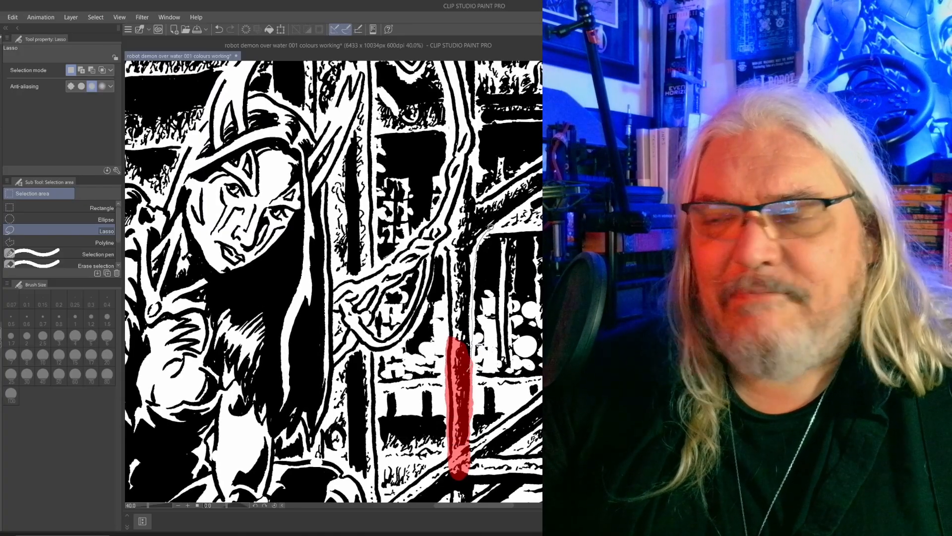
{"action": "left_click_drag", "start_coordinate": [490, 226], "coordinate": [471, 205]}
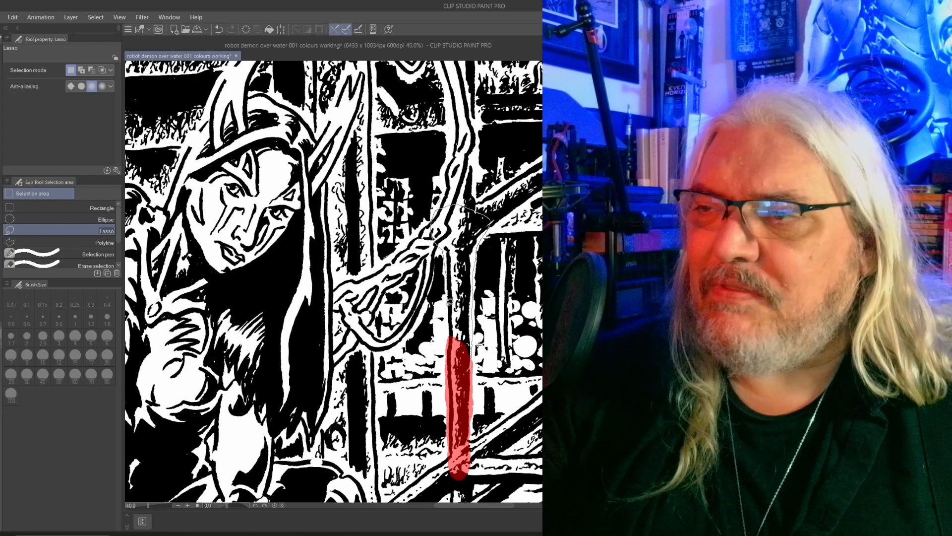
{"action": "left_click_drag", "start_coordinate": [451, 341], "coordinate": [450, 342]}
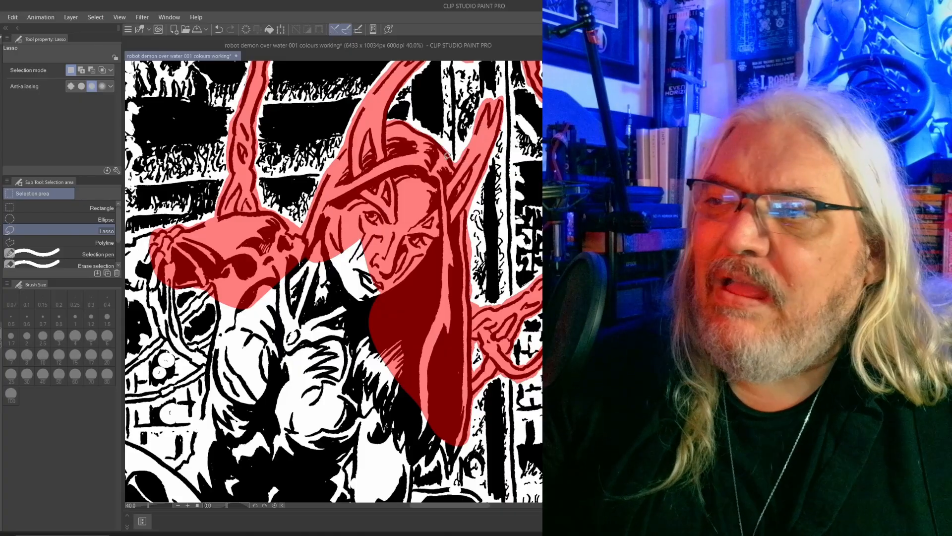
- Extend the red quick mask over the rest of the figure's hair, horn tip and torso
{"action": "left_click_drag", "start_coordinate": [437, 132], "coordinate": [429, 151]}
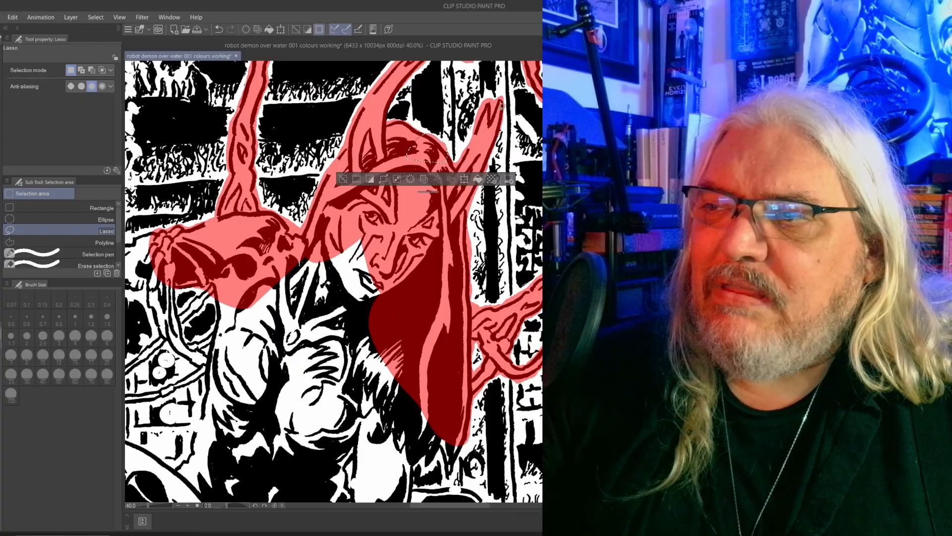
{"action": "left_click_drag", "start_coordinate": [494, 93], "coordinate": [503, 106]}
{"action": "left_click_drag", "start_coordinate": [406, 251], "coordinate": [526, 144]}
{"action": "left_click_drag", "start_coordinate": [525, 244], "coordinate": [480, 196]}
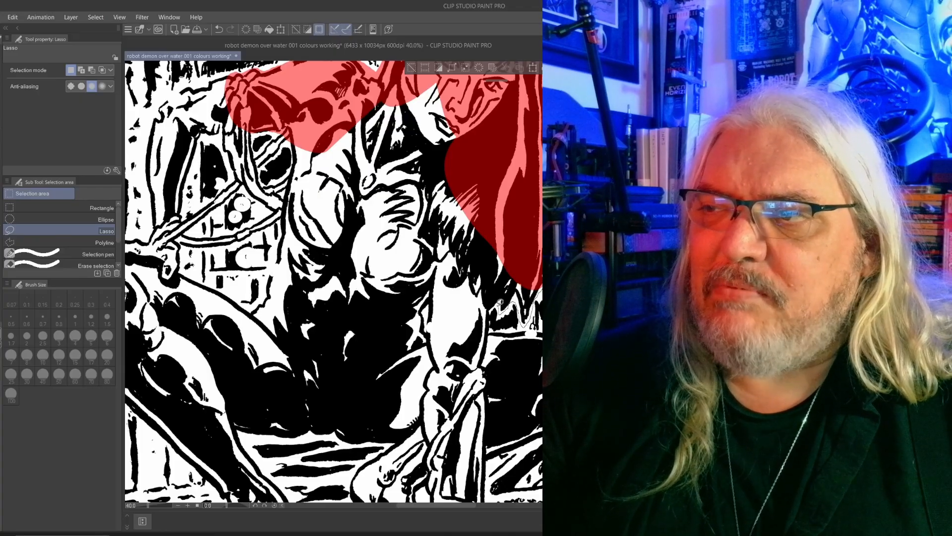
{"action": "mouse_move", "coordinate": [489, 310]}
{"action": "left_mouse_down"}
{"action": "mouse_move", "coordinate": [449, 334]}
{"action": "mouse_move", "coordinate": [375, 326]}
{"action": "mouse_move", "coordinate": [396, 181]}
{"action": "mouse_move", "coordinate": [471, 145]}
{"action": "left_mouse_up"}
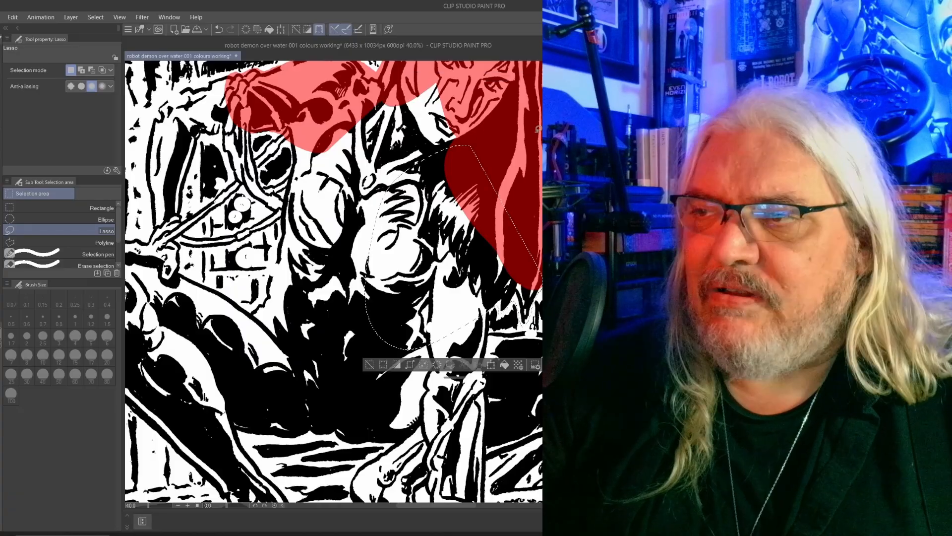
{"action": "key", "text": "ctrl+d"}
- Turn off Quick Mask to convert the mask over the figure and platform into a selection
{"action": "scroll", "coordinate": [393, 310], "scroll_direction": "down", "scroll_amount": 5}
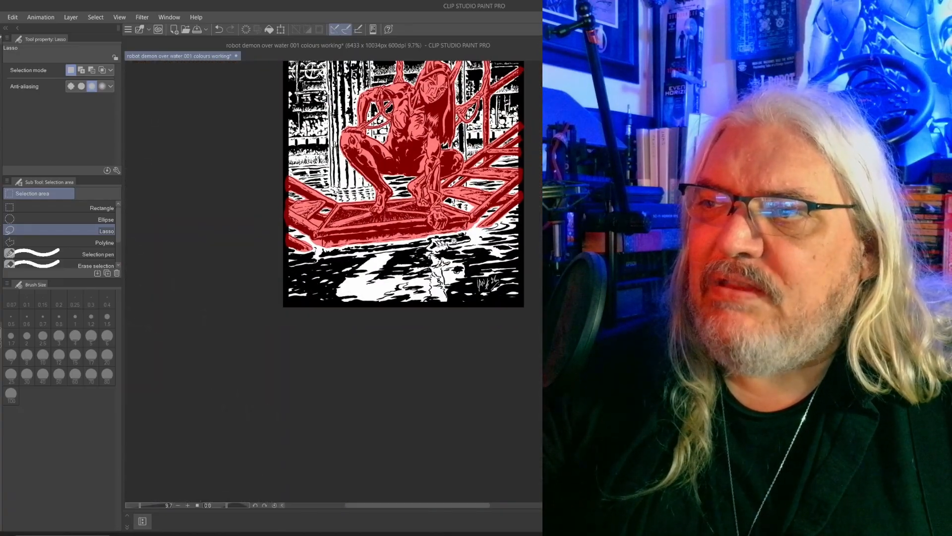
{"action": "scroll", "coordinate": [462, 257], "scroll_direction": "up", "scroll_amount": 3}
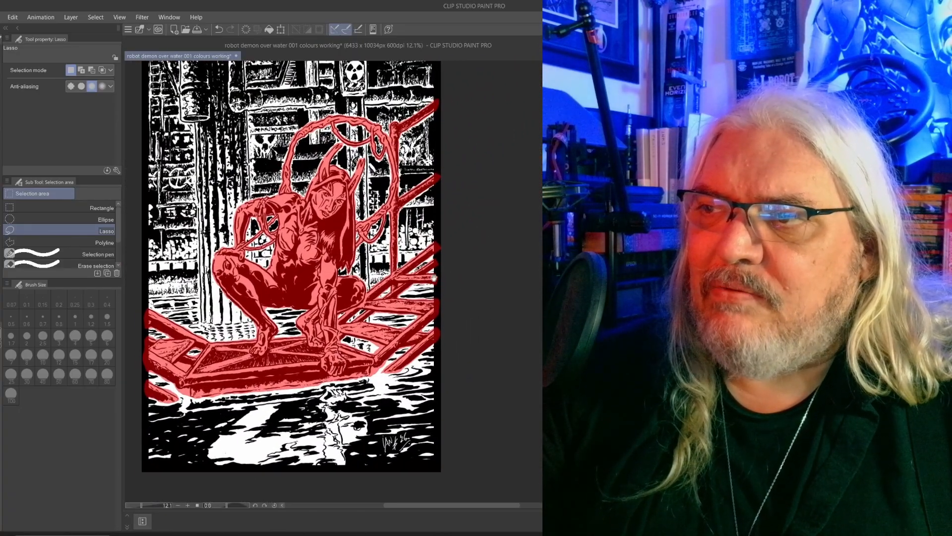
{"action": "left_click_drag", "start_coordinate": [462, 256], "coordinate": [442, 290]}
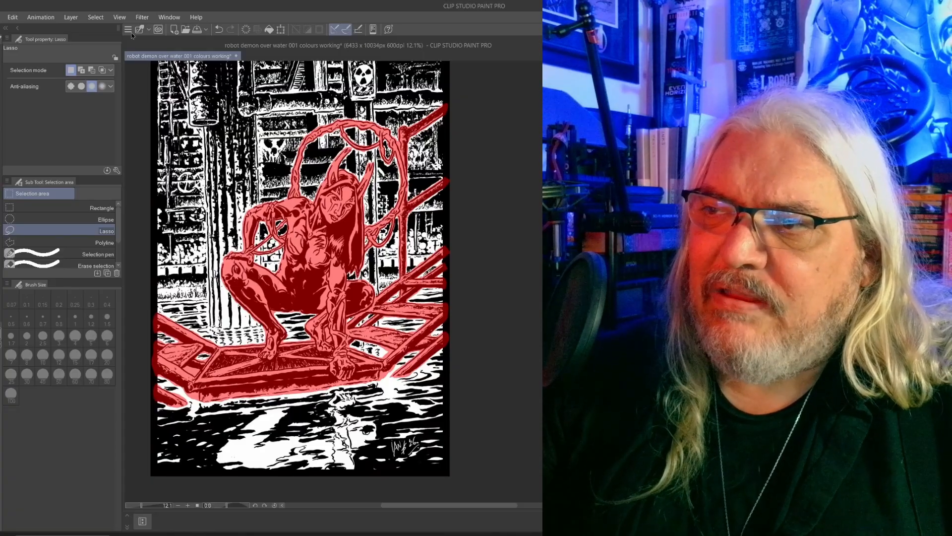
{"action": "left_click", "coordinate": [96, 17]}
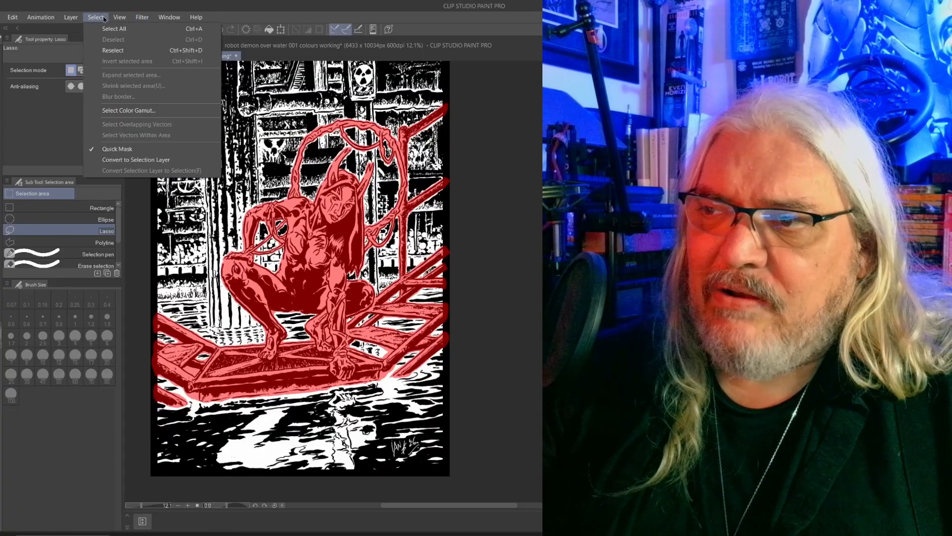
{"action": "left_click", "coordinate": [115, 149]}
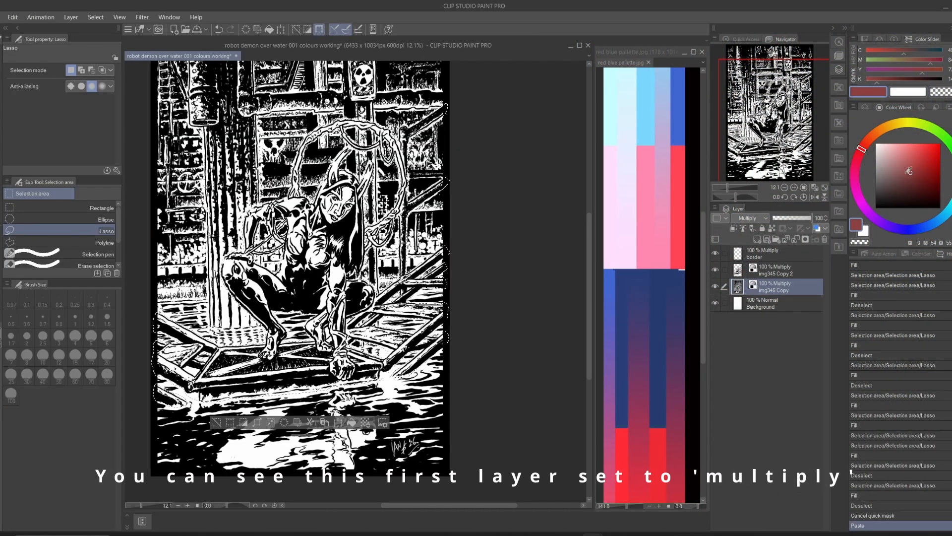
- Extend the quick mask over the upper section of the pillar above the radiation sign, up to the page border
{"action": "left_click", "coordinate": [876, 143]}
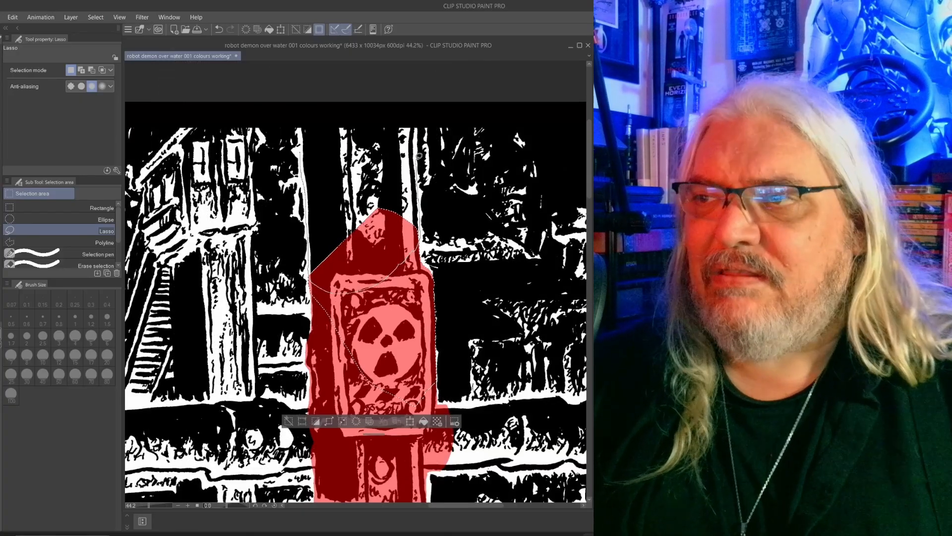
{"action": "mouse_move", "coordinate": [419, 130]}
{"action": "left_mouse_down"}
{"action": "mouse_move", "coordinate": [394, 106]}
{"action": "mouse_move", "coordinate": [305, 113]}
{"action": "mouse_move", "coordinate": [304, 148]}
{"action": "left_mouse_up"}
{"action": "key", "text": "alt+Delete"}
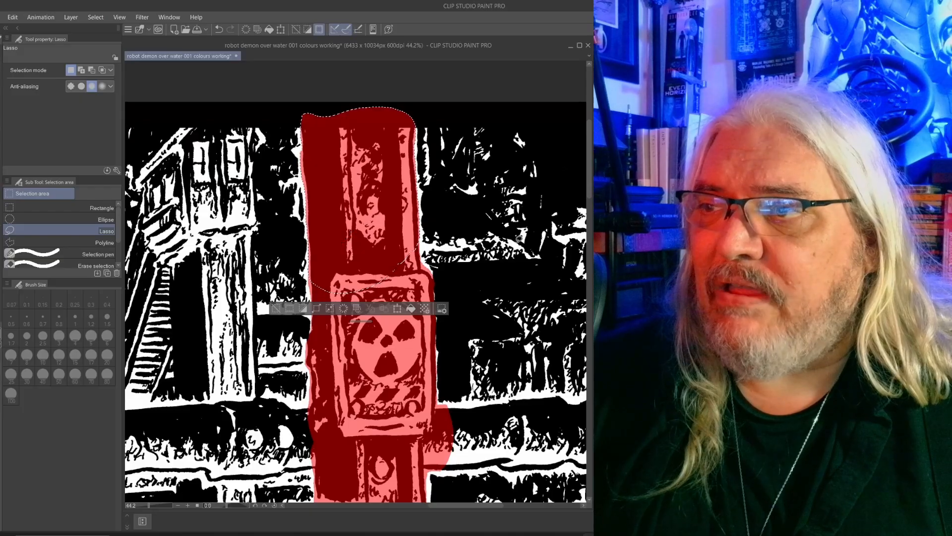
{"action": "key", "text": "ctrl+d"}
- Lasso the horizontal pipe between the radiation-sign pillar and the page border and fill it in the quick mask
{"action": "mouse_move", "coordinate": [508, 311]}
{"action": "left_mouse_down"}
{"action": "mouse_move", "coordinate": [497, 311]}
{"action": "mouse_move", "coordinate": [337, 151]}
{"action": "left_mouse_up"}
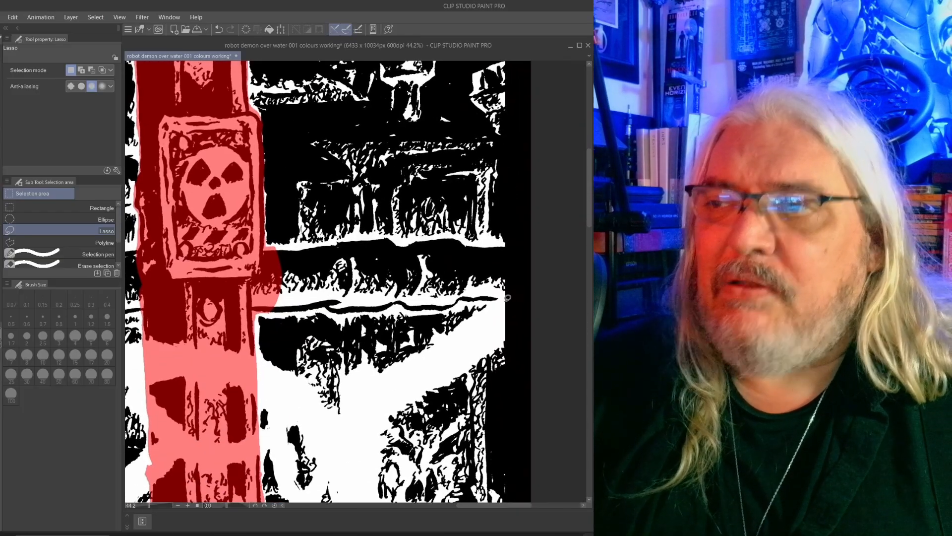
{"action": "mouse_move", "coordinate": [506, 303]}
{"action": "left_mouse_down"}
{"action": "mouse_move", "coordinate": [520, 257]}
{"action": "mouse_move", "coordinate": [450, 231]}
{"action": "mouse_move", "coordinate": [438, 234]}
{"action": "mouse_move", "coordinate": [422, 270]}
{"action": "mouse_move", "coordinate": [433, 291]}
{"action": "mouse_move", "coordinate": [462, 301]}
{"action": "left_mouse_up"}
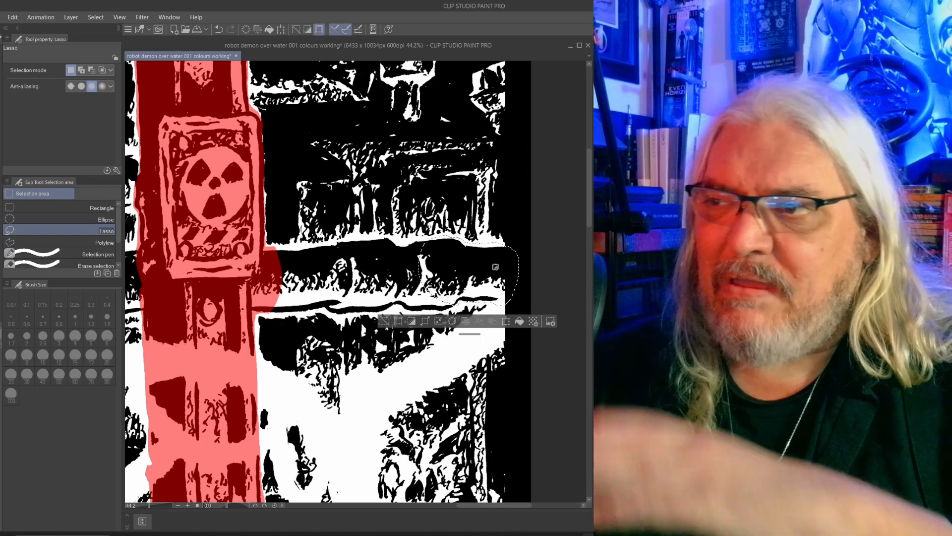
{"action": "key", "text": "alt+Delete"}
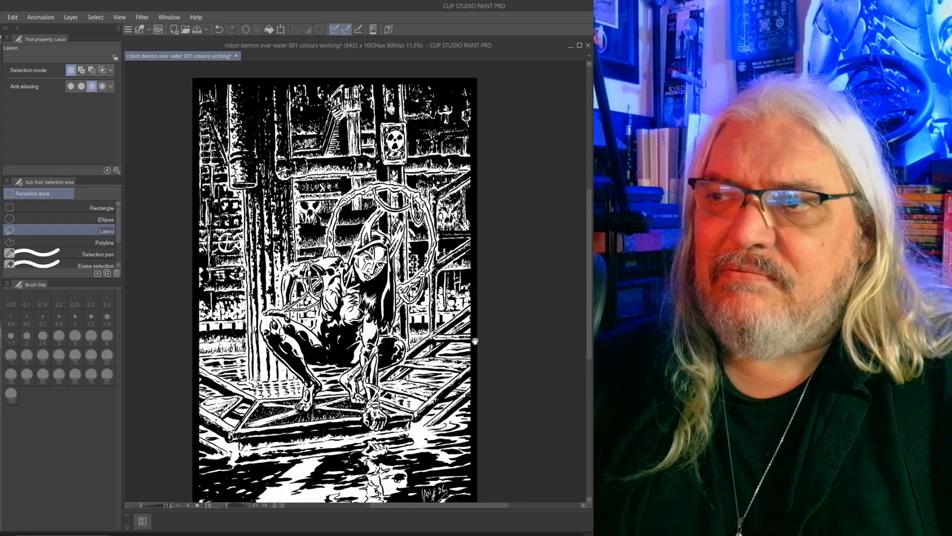
- Fill the radiation-sign pillar and the adjoining pipe section on its right side with mid-blue using lasso selections
{"action": "left_click_drag", "start_coordinate": [474, 358], "coordinate": [476, 324]}
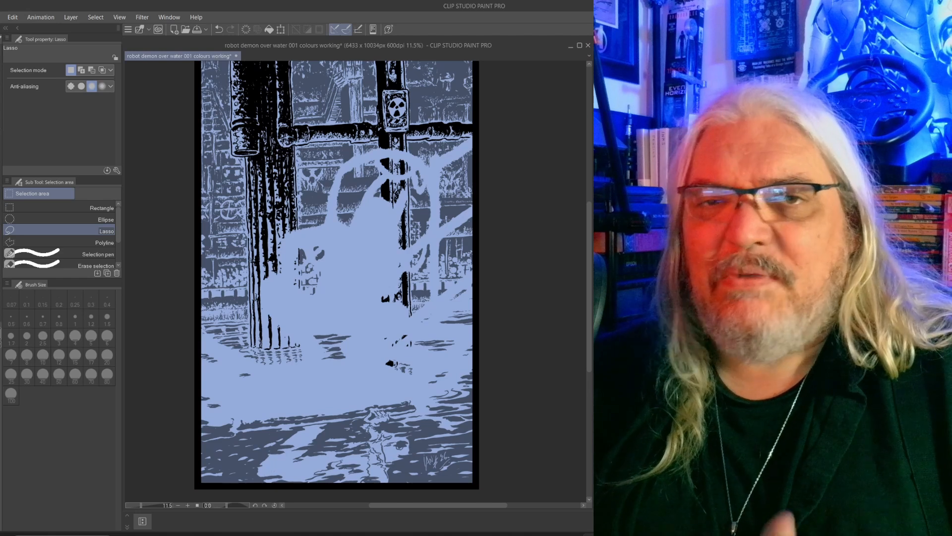
{"action": "scroll", "coordinate": [417, 281], "scroll_direction": "up", "scroll_amount": 5}
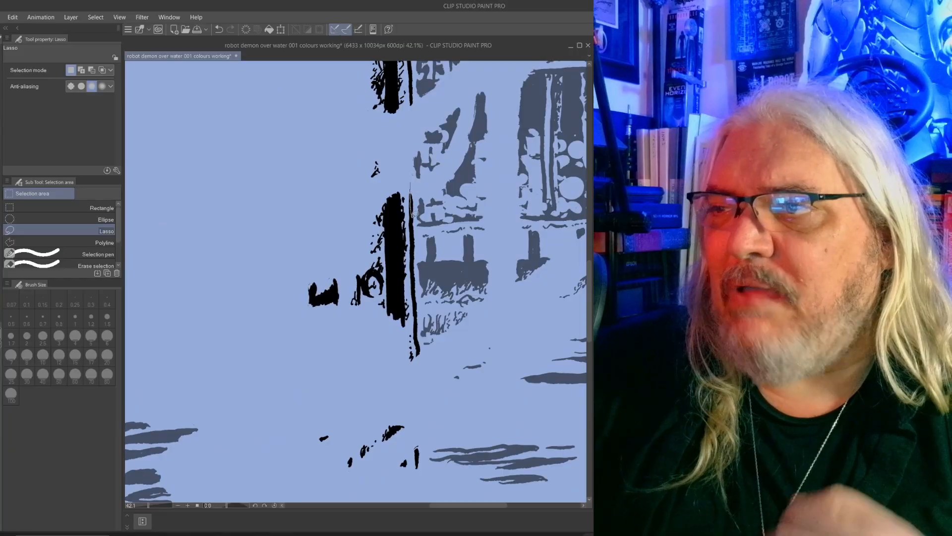
{"action": "mouse_move", "coordinate": [413, 297]}
{"action": "left_mouse_down"}
{"action": "mouse_move", "coordinate": [328, 347]}
{"action": "mouse_move", "coordinate": [315, 273]}
{"action": "mouse_move", "coordinate": [409, 183]}
{"action": "left_mouse_up"}
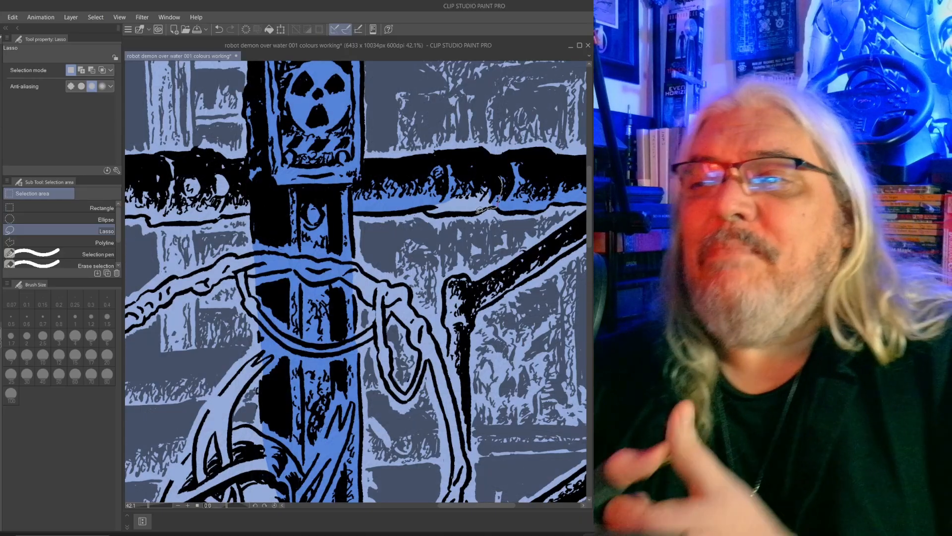
{"action": "mouse_move", "coordinate": [500, 177]}
{"action": "left_mouse_down"}
{"action": "mouse_move", "coordinate": [446, 212]}
{"action": "mouse_move", "coordinate": [462, 172]}
{"action": "left_mouse_up"}
{"action": "key", "text": "alt+Delete"}
{"action": "key", "text": "ctrl+d"}
- Lasso the pipe's joint section on the left side of the radiation-sign pillar and fill it with mid-blue
{"action": "left_click_drag", "start_coordinate": [289, 256], "coordinate": [517, 292]}
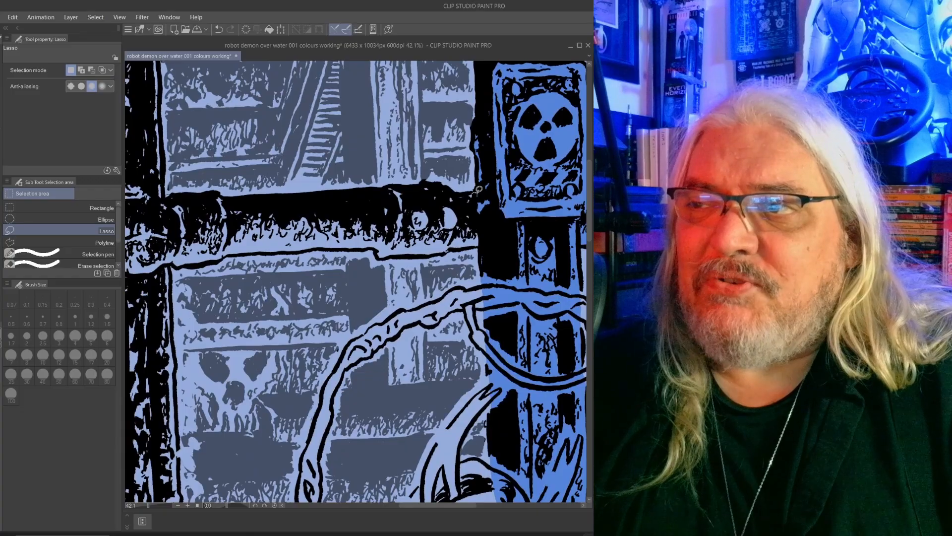
{"action": "mouse_move", "coordinate": [432, 182]}
{"action": "left_mouse_down"}
{"action": "mouse_move", "coordinate": [392, 183]}
{"action": "mouse_move", "coordinate": [376, 226]}
{"action": "left_mouse_up"}
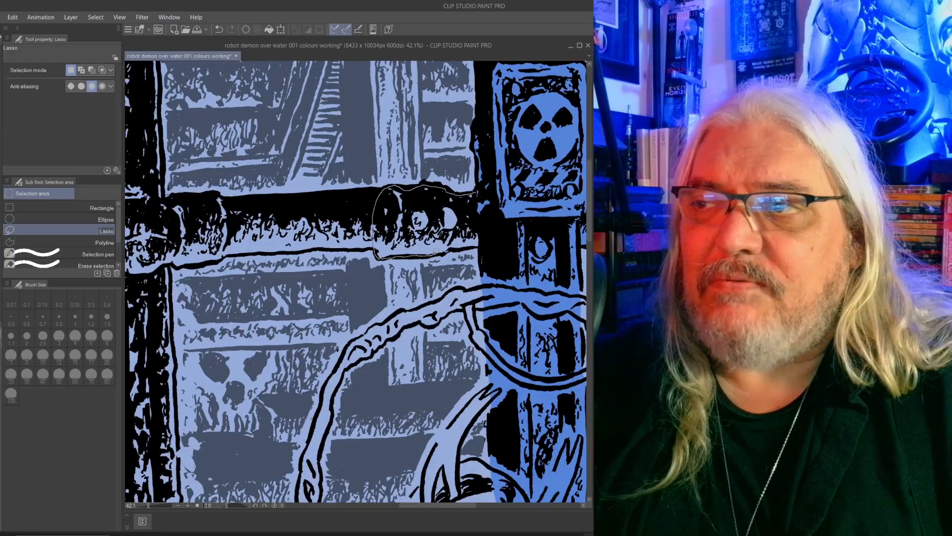
{"action": "mouse_move", "coordinate": [473, 233]}
{"action": "left_mouse_down"}
{"action": "mouse_move", "coordinate": [496, 208]}
{"action": "mouse_move", "coordinate": [485, 243]}
{"action": "left_mouse_up"}
{"action": "key", "text": "alt+Delete"}
{"action": "left_click_drag", "start_coordinate": [501, 192], "coordinate": [491, 195]}
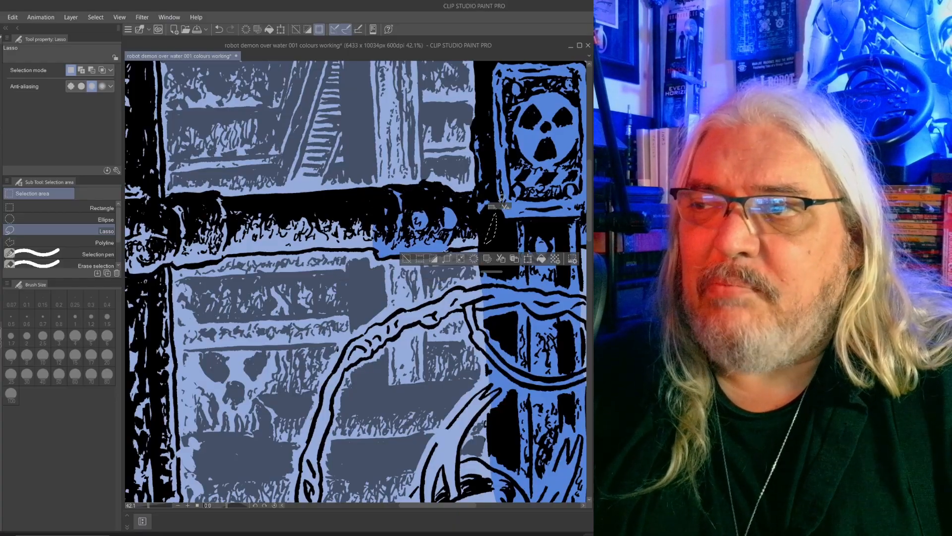
- Fill the plank end and the area around the figure's wrist with lavender using lasso selections
{"action": "mouse_move", "coordinate": [533, 173]}
{"action": "left_mouse_down"}
{"action": "mouse_move", "coordinate": [487, 242]}
{"action": "mouse_move", "coordinate": [441, 253]}
{"action": "left_mouse_up"}
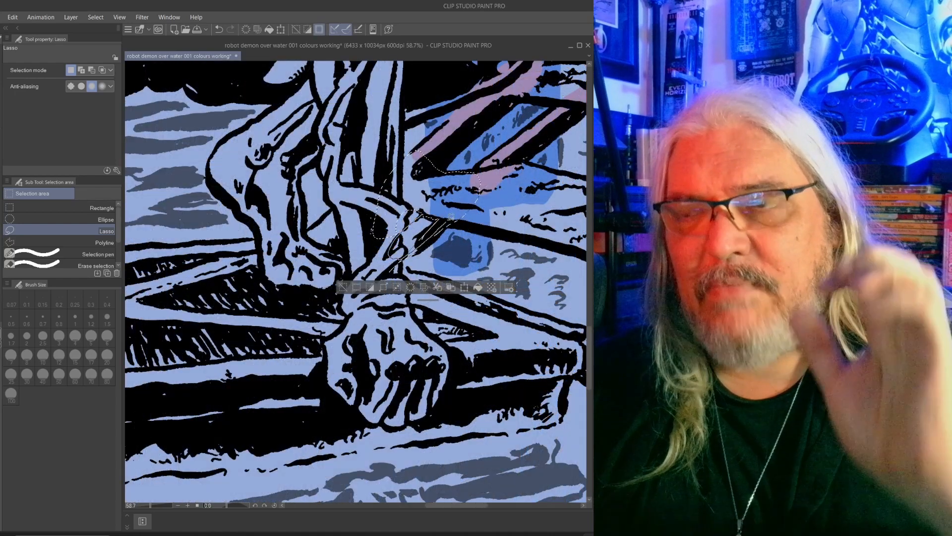
{"action": "key", "text": "ctrl+d"}
{"action": "left_click_drag", "start_coordinate": [435, 242], "coordinate": [483, 233]}
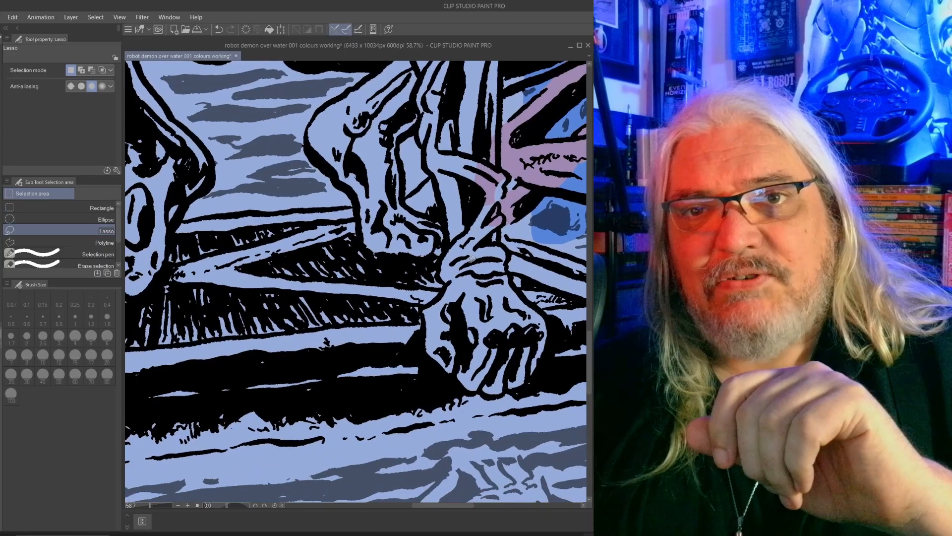
{"action": "mouse_move", "coordinate": [480, 287]}
{"action": "left_mouse_down"}
{"action": "mouse_move", "coordinate": [465, 175]}
{"action": "mouse_move", "coordinate": [450, 168]}
{"action": "mouse_move", "coordinate": [405, 196]}
{"action": "mouse_move", "coordinate": [330, 217]}
{"action": "mouse_move", "coordinate": [367, 309]}
{"action": "mouse_move", "coordinate": [445, 307]}
{"action": "mouse_move", "coordinate": [476, 286]}
{"action": "left_mouse_up"}
{"action": "key", "text": "alt+Delete"}
{"action": "key", "text": "ctrl+d"}
- Outline the diagonal railing beam beside the figure's knee with the Lasso and fill it with lavender
{"action": "left_click_drag", "start_coordinate": [522, 183], "coordinate": [259, 365]}
{"action": "left_click_drag", "start_coordinate": [487, 130], "coordinate": [447, 183]}
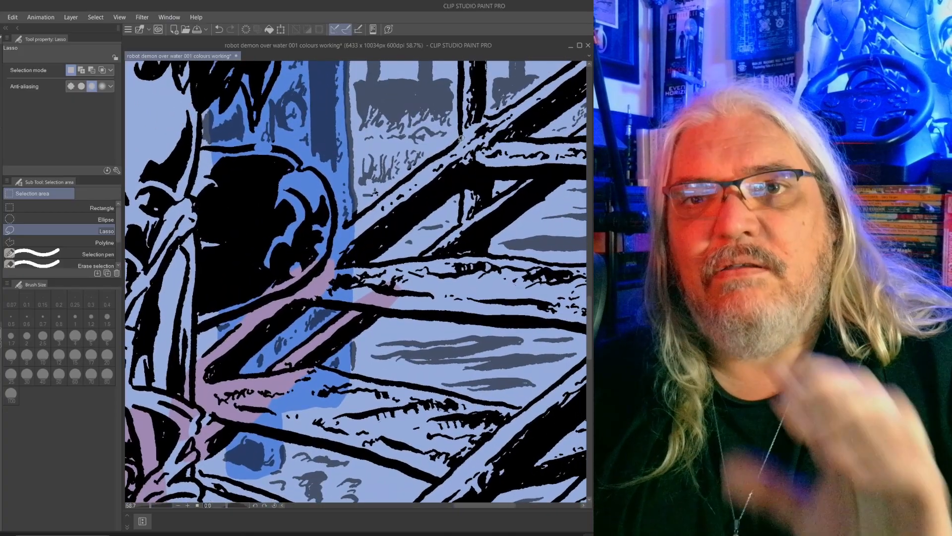
{"action": "mouse_move", "coordinate": [457, 141]}
{"action": "left_mouse_down"}
{"action": "mouse_move", "coordinate": [307, 263]}
{"action": "mouse_move", "coordinate": [385, 249]}
{"action": "mouse_move", "coordinate": [506, 159]}
{"action": "mouse_move", "coordinate": [527, 110]}
{"action": "mouse_move", "coordinate": [460, 139]}
{"action": "left_mouse_up"}
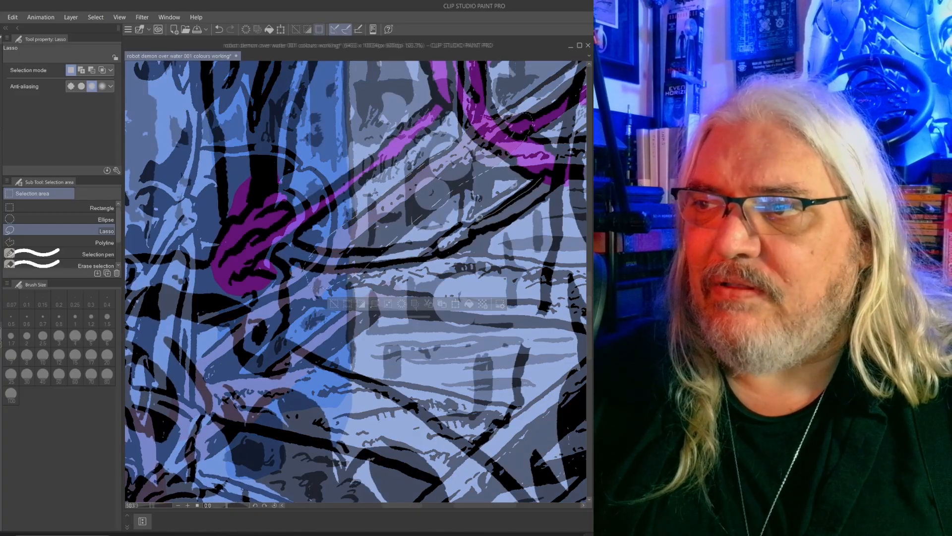
- Lasso the lower curved cable strand leading to the clenched hand and fill it with purple
{"action": "left_click_drag", "start_coordinate": [540, 179], "coordinate": [463, 223]}
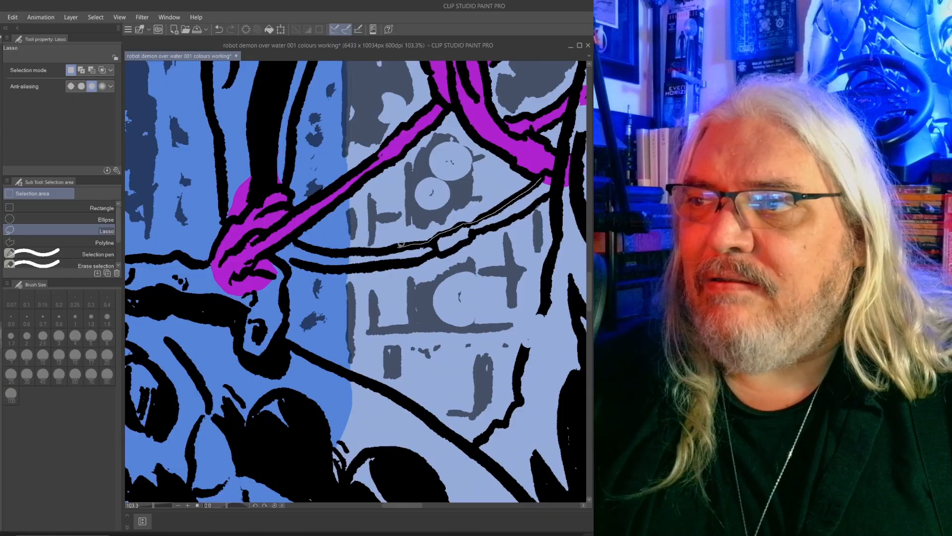
{"action": "mouse_move", "coordinate": [330, 248]}
{"action": "left_mouse_down"}
{"action": "mouse_move", "coordinate": [270, 224]}
{"action": "mouse_move", "coordinate": [251, 251]}
{"action": "mouse_move", "coordinate": [262, 273]}
{"action": "mouse_move", "coordinate": [292, 260]}
{"action": "mouse_move", "coordinate": [369, 264]}
{"action": "left_mouse_up"}
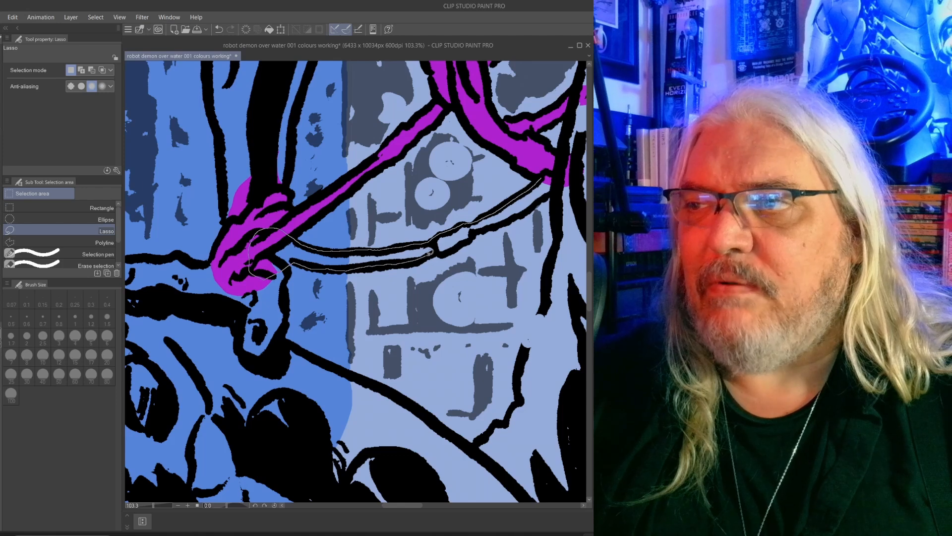
{"action": "mouse_move", "coordinate": [464, 241]}
{"action": "left_mouse_down"}
{"action": "mouse_move", "coordinate": [515, 215]}
{"action": "mouse_move", "coordinate": [558, 169]}
{"action": "mouse_move", "coordinate": [555, 159]}
{"action": "left_mouse_up"}
{"action": "key", "text": "alt+BackSpace"}
{"action": "key", "text": "ctrl+d"}
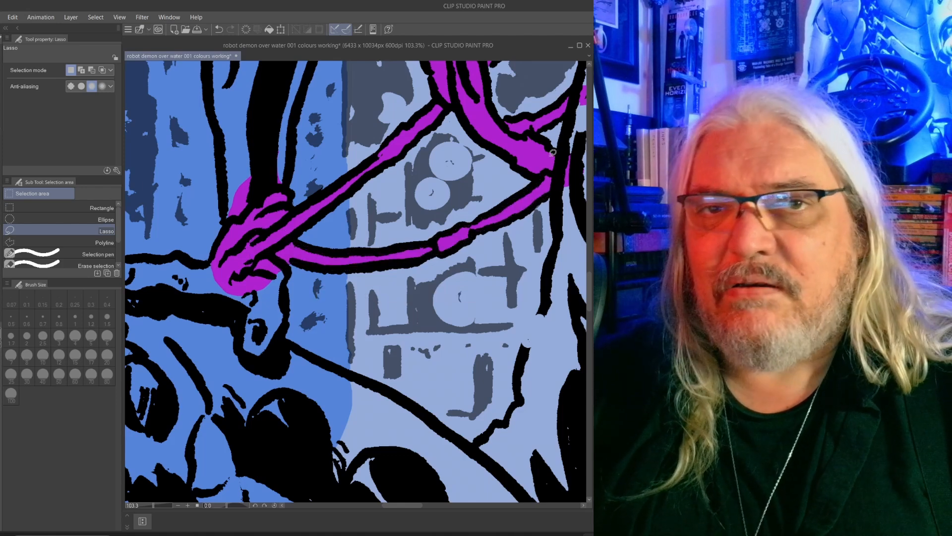
- Outline the figure's face beneath the hairline with the Lasso, fill it with hot pink-red, and clear the selection
{"action": "left_click_drag", "start_coordinate": [348, 342], "coordinate": [348, 339]}
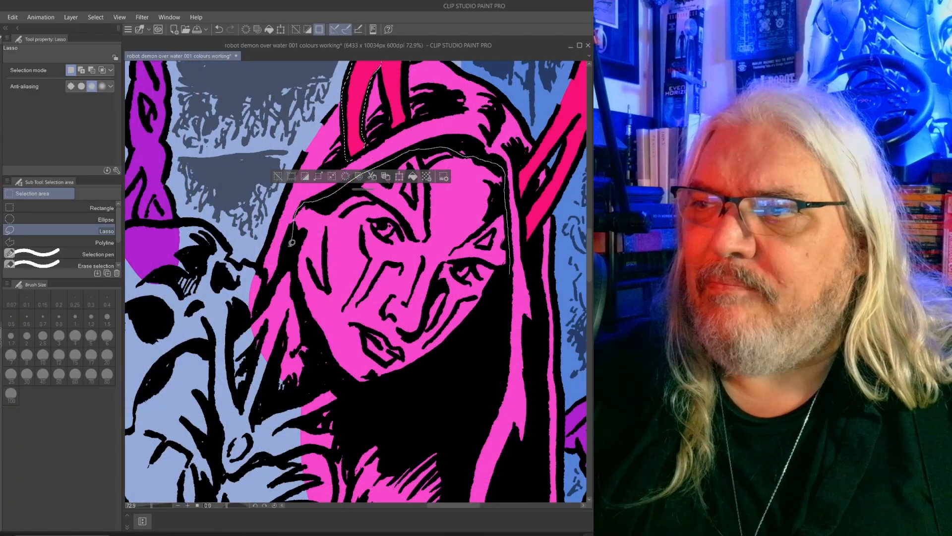
{"action": "mouse_move", "coordinate": [295, 240]}
{"action": "left_mouse_down"}
{"action": "mouse_move", "coordinate": [277, 279]}
{"action": "mouse_move", "coordinate": [352, 426]}
{"action": "mouse_move", "coordinate": [501, 307]}
{"action": "left_mouse_up"}
{"action": "key", "text": "alt+Delete"}
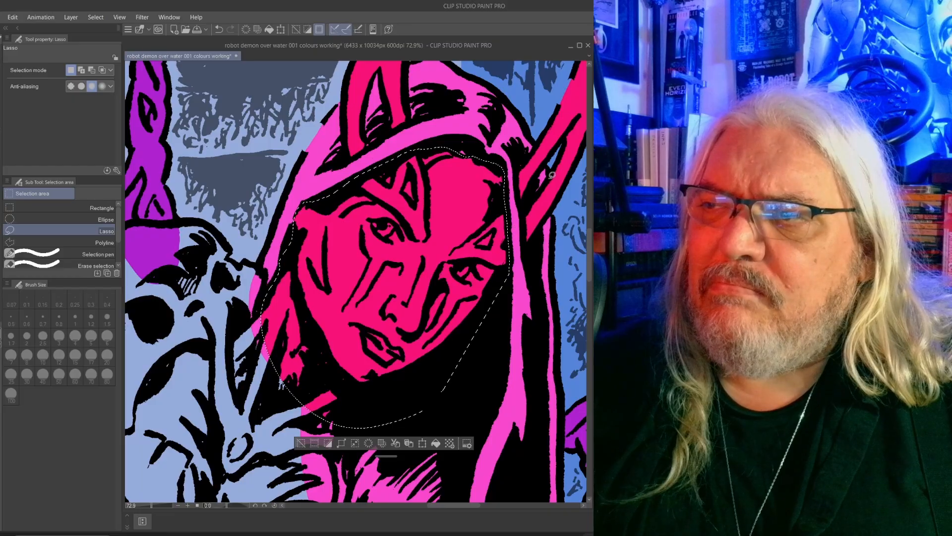
{"action": "left_click_drag", "start_coordinate": [542, 168], "coordinate": [549, 176]}
{"action": "left_click_drag", "start_coordinate": [324, 309], "coordinate": [502, 260]}
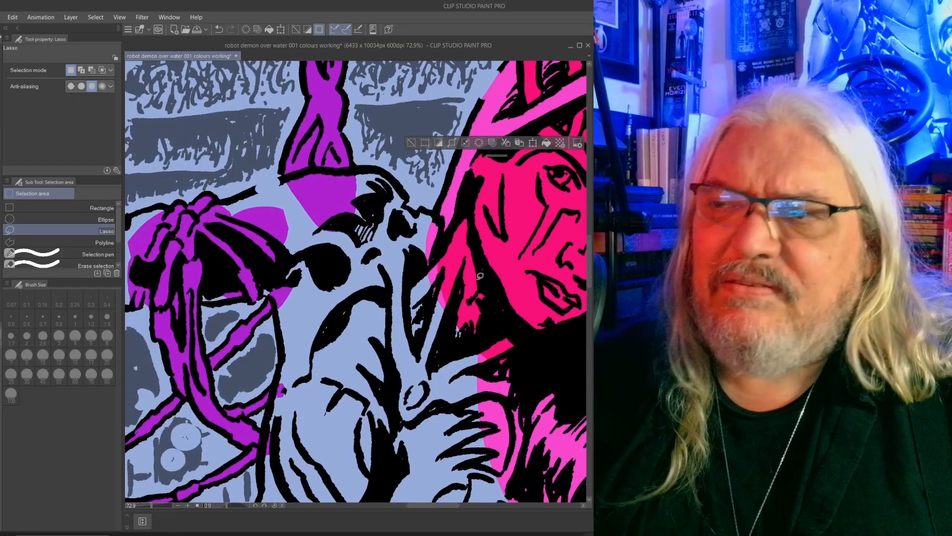
{"action": "key", "text": "ctrl+d"}
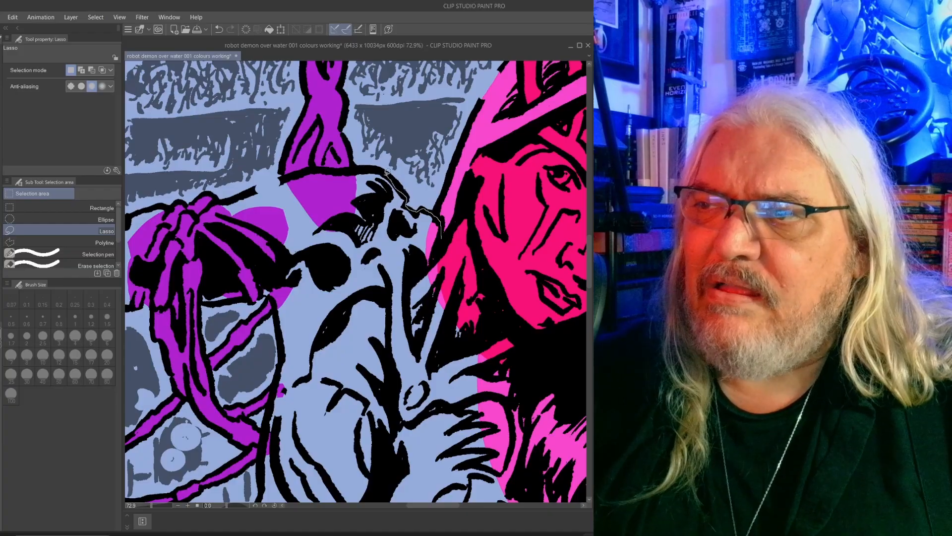
- Lasso the figure's shoulder and upper chest beside the face and fill the area with hot pink-red
{"action": "mouse_move", "coordinate": [388, 171]}
{"action": "left_mouse_down"}
{"action": "mouse_move", "coordinate": [344, 189]}
{"action": "mouse_move", "coordinate": [283, 250]}
{"action": "mouse_move", "coordinate": [266, 281]}
{"action": "left_mouse_up"}
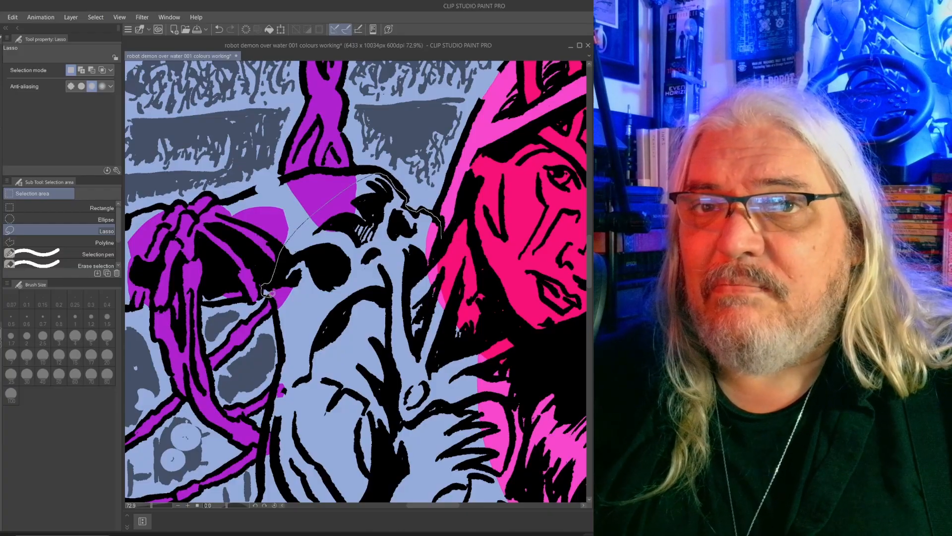
{"action": "mouse_move", "coordinate": [281, 332]}
{"action": "left_mouse_down"}
{"action": "mouse_move", "coordinate": [381, 427]}
{"action": "mouse_move", "coordinate": [451, 425]}
{"action": "left_mouse_up"}
{"action": "key", "text": "alt+Delete"}
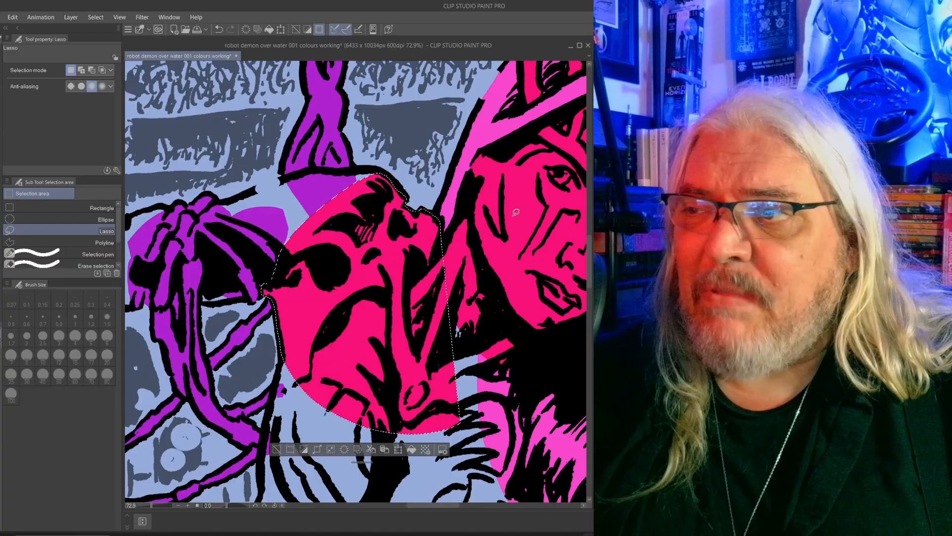
{"action": "left_click_drag", "start_coordinate": [324, 258], "coordinate": [346, 263]}
{"action": "left_click_drag", "start_coordinate": [346, 263], "coordinate": [468, 282]}
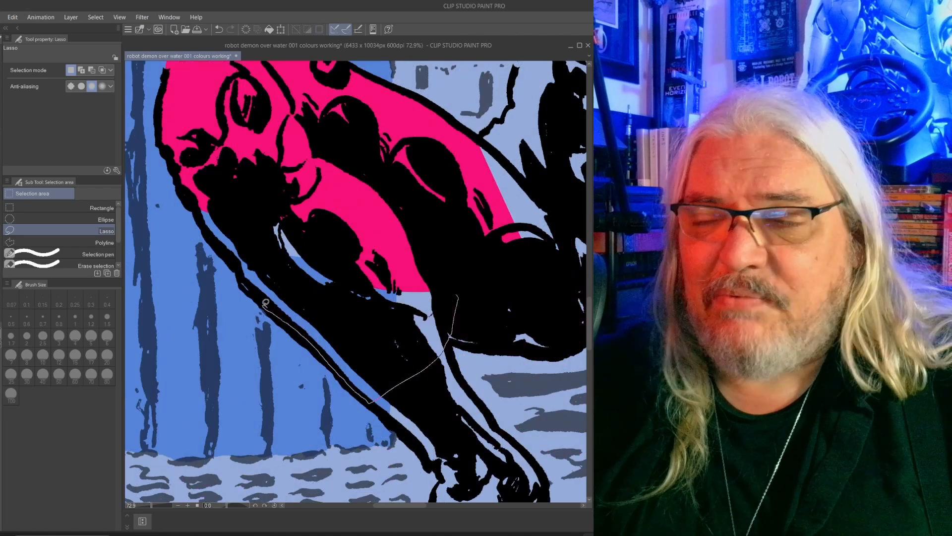
- Lasso the shin area below the bent knee, fill it with hot pink-red, and clear the selection
{"action": "left_click_drag", "start_coordinate": [264, 302], "coordinate": [254, 294]}
{"action": "mouse_move", "coordinate": [239, 263]}
{"action": "left_mouse_down"}
{"action": "mouse_move", "coordinate": [205, 223]}
{"action": "mouse_move", "coordinate": [201, 158]}
{"action": "left_mouse_up"}
{"action": "key", "text": "alt+Delete"}
{"action": "mouse_move", "coordinate": [475, 353]}
{"action": "left_mouse_down"}
{"action": "mouse_move", "coordinate": [390, 128]}
{"action": "mouse_move", "coordinate": [373, 143]}
{"action": "left_mouse_up"}
{"action": "key", "text": "ctrl+d"}
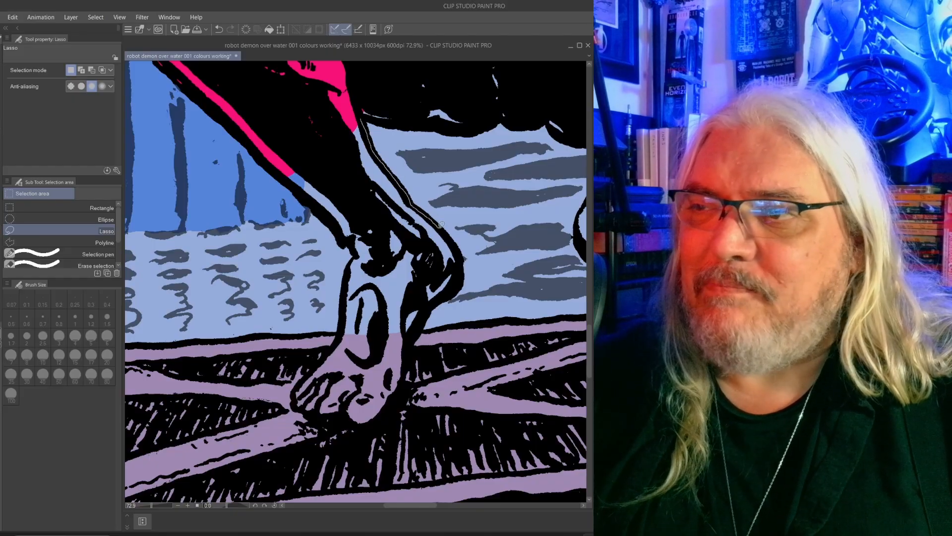
- Fill the figure's ankle and heel and the unfilled side of the torso with hot pink-red using lasso selections, then deselect
{"action": "mouse_move", "coordinate": [441, 224]}
{"action": "left_mouse_down"}
{"action": "mouse_move", "coordinate": [460, 276]}
{"action": "mouse_move", "coordinate": [386, 357]}
{"action": "left_mouse_up"}
{"action": "left_click_drag", "start_coordinate": [344, 330], "coordinate": [355, 255]}
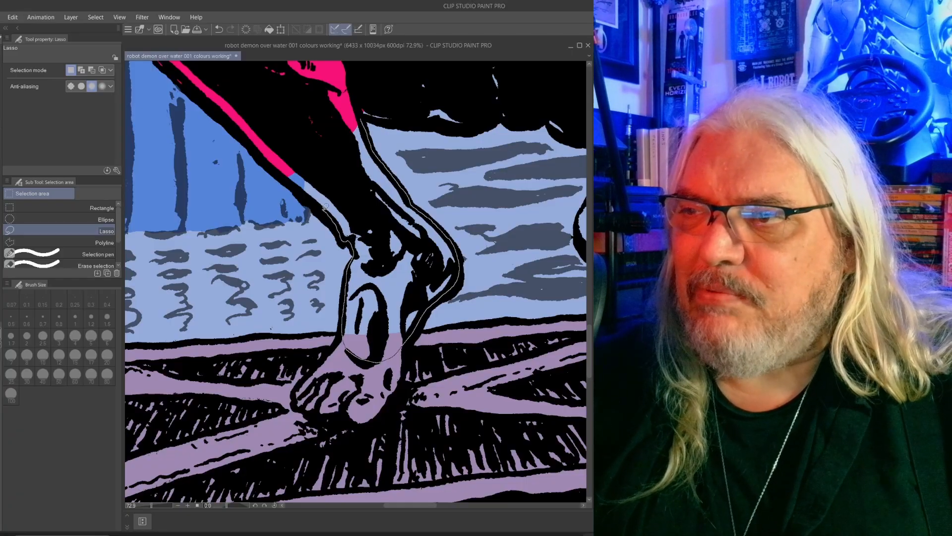
{"action": "left_click_drag", "start_coordinate": [300, 185], "coordinate": [283, 141]}
{"action": "key", "text": "alt+BackSpace"}
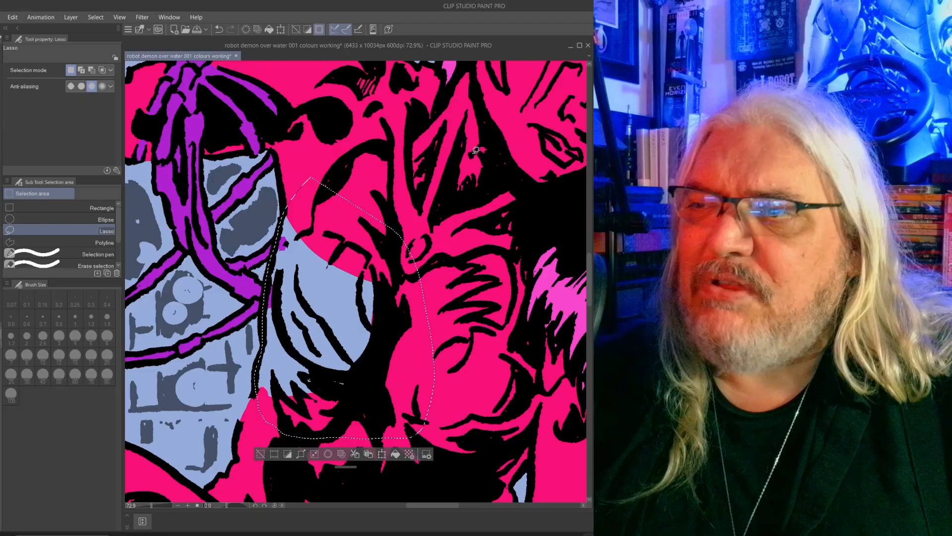
{"action": "key", "text": "ctrl+d"}
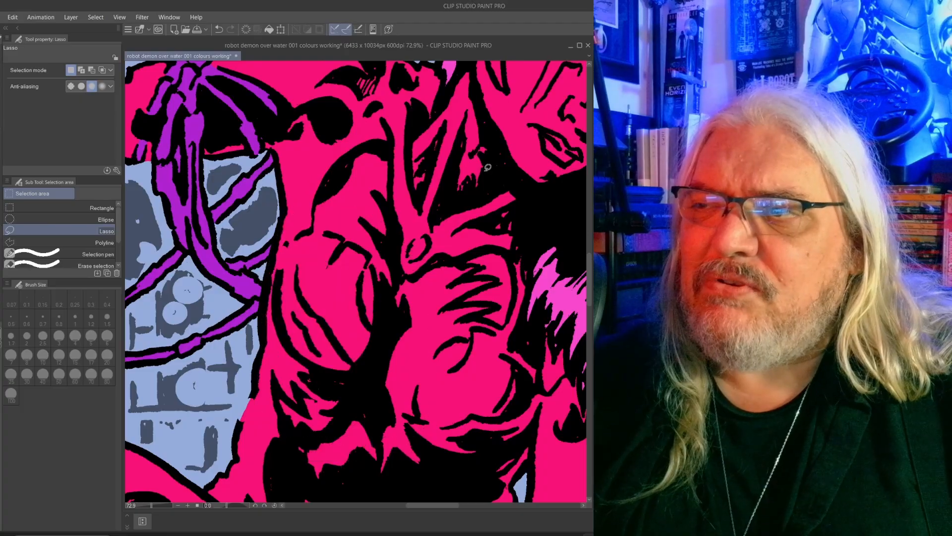
{"action": "left_click_drag", "start_coordinate": [485, 204], "coordinate": [452, 268]}
{"action": "left_click_drag", "start_coordinate": [517, 308], "coordinate": [384, 290]}
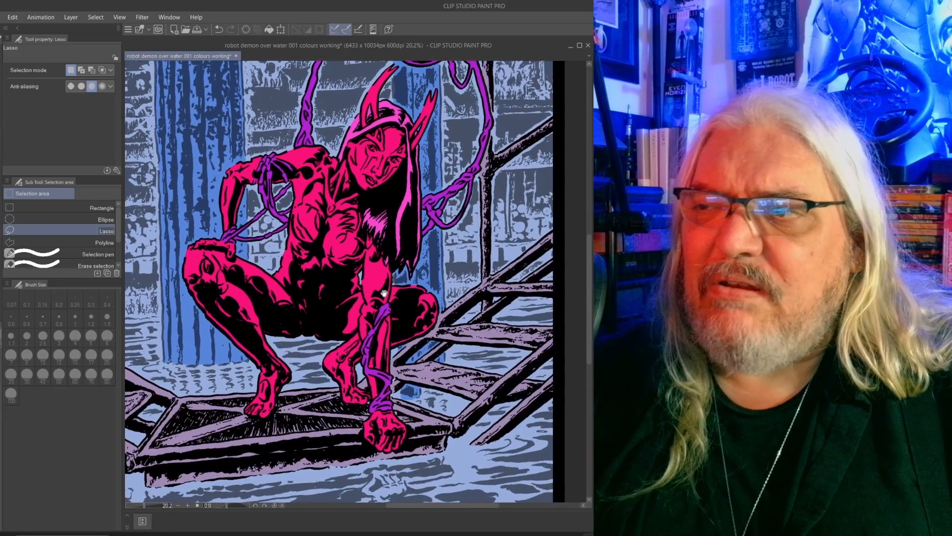
{"action": "left_click_drag", "start_coordinate": [461, 273], "coordinate": [420, 284]}
{"action": "left_click_drag", "start_coordinate": [491, 244], "coordinate": [462, 273]}
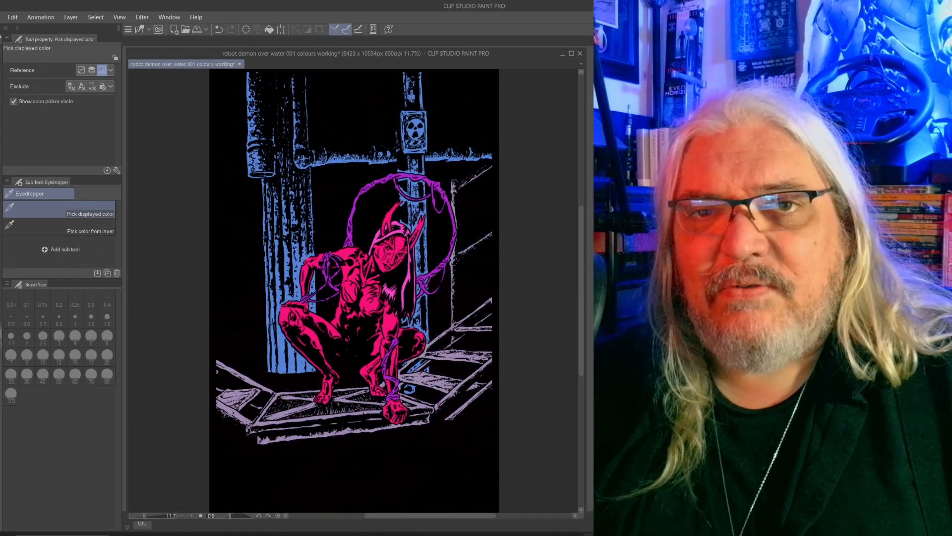
- Lay a dark blue foreground-to-transparent gradient diagonally across the black background, starting near the figure and running past the canvas's upper corner
{"action": "key", "text": "g"}
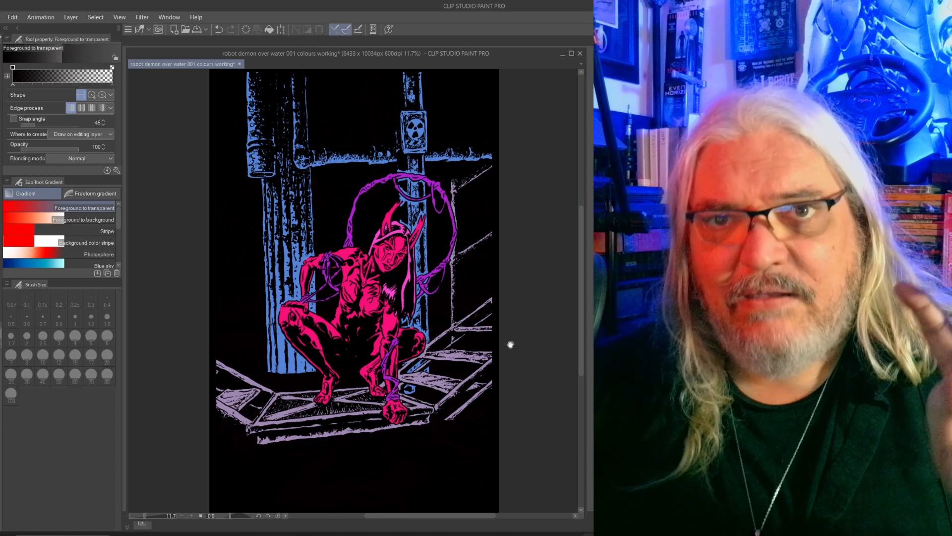
{"action": "scroll", "coordinate": [510, 343], "scroll_direction": "down", "scroll_amount": 3}
{"action": "left_click_drag", "start_coordinate": [511, 354], "coordinate": [429, 356]}
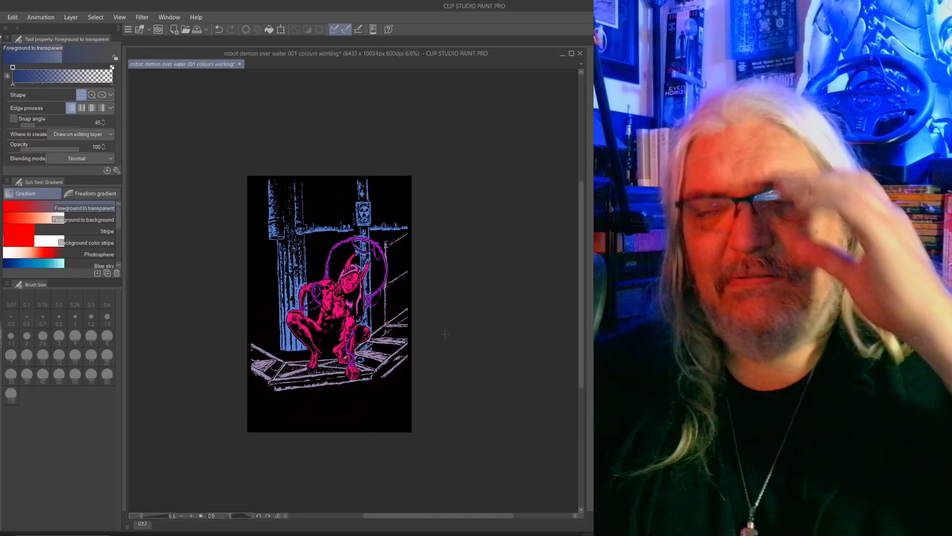
{"action": "left_click_drag", "start_coordinate": [330, 328], "coordinate": [665, 57]}
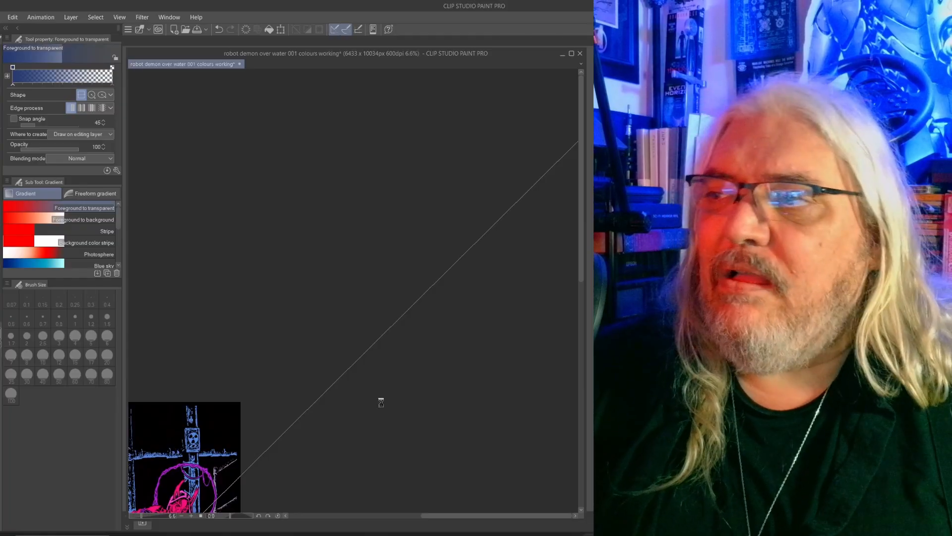
{"action": "left_click_drag", "start_coordinate": [381, 401], "coordinate": [450, 307]}
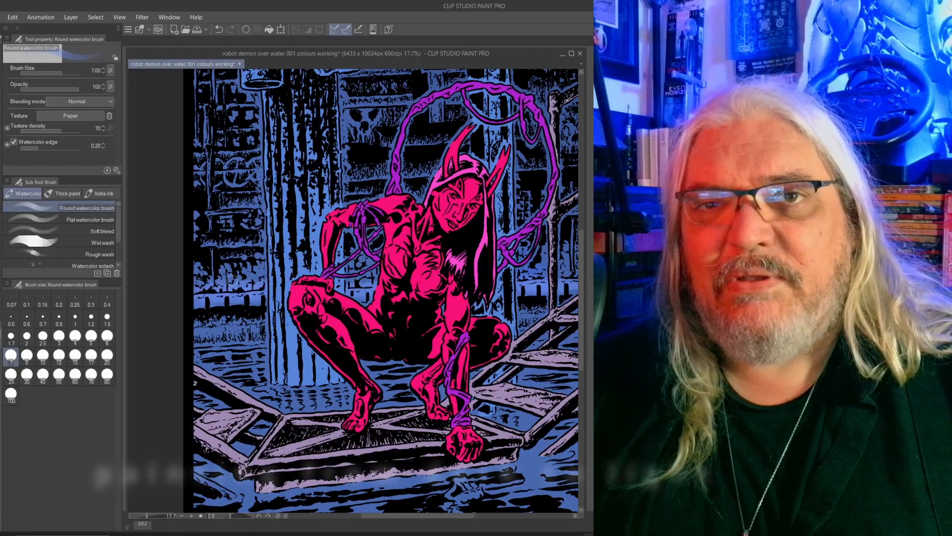
{"action": "left_click_drag", "start_coordinate": [468, 266], "coordinate": [445, 339]}
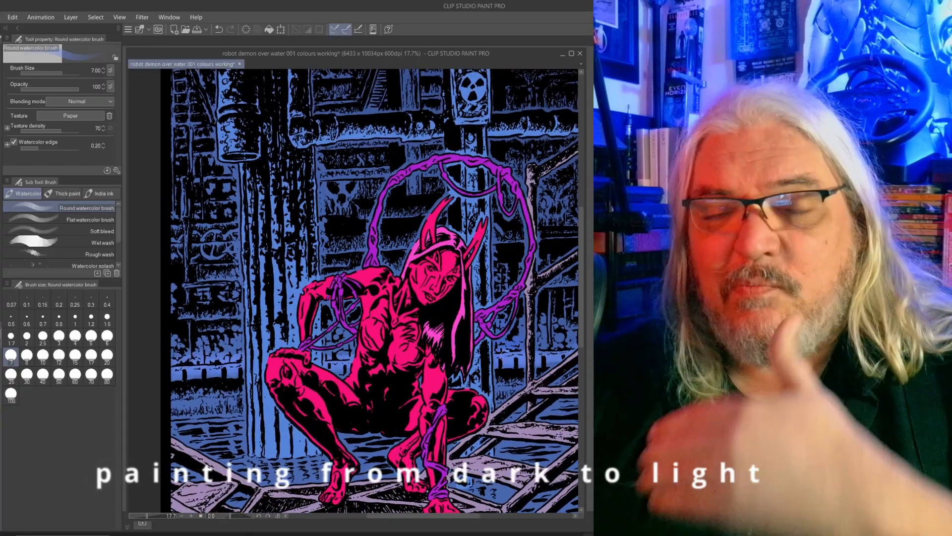
{"action": "left_click_drag", "start_coordinate": [549, 351], "coordinate": [521, 344]}
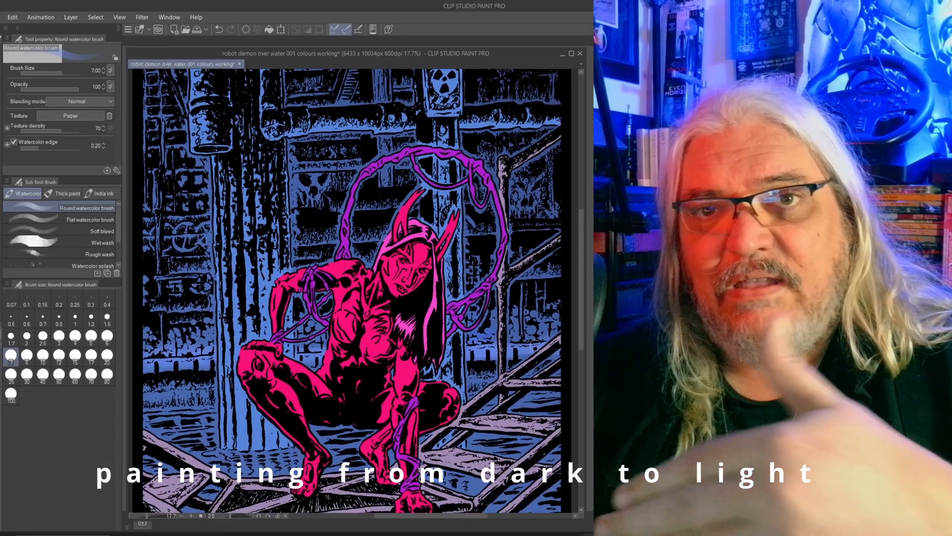
{"action": "scroll", "coordinate": [521, 341], "scroll_direction": "down", "scroll_amount": 1}
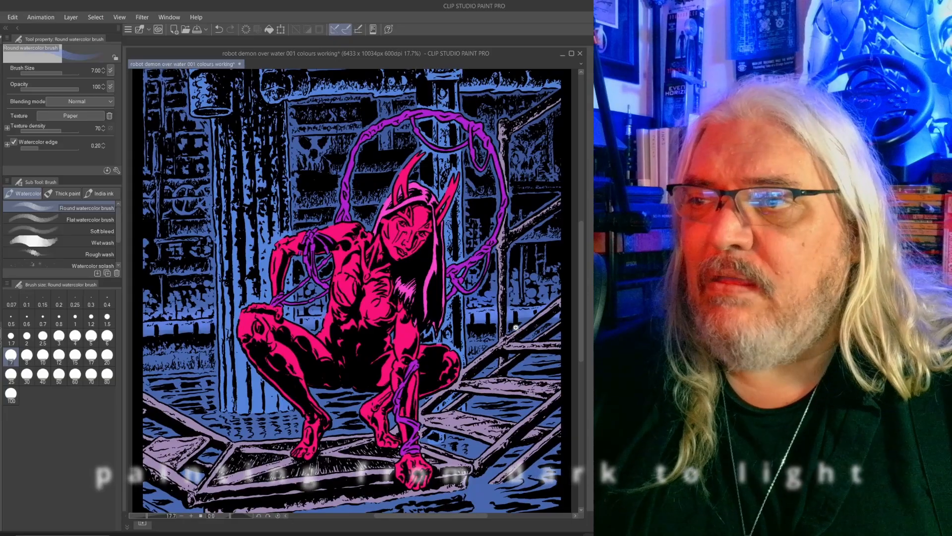
{"action": "scroll", "coordinate": [516, 327], "scroll_direction": "down", "scroll_amount": 1}
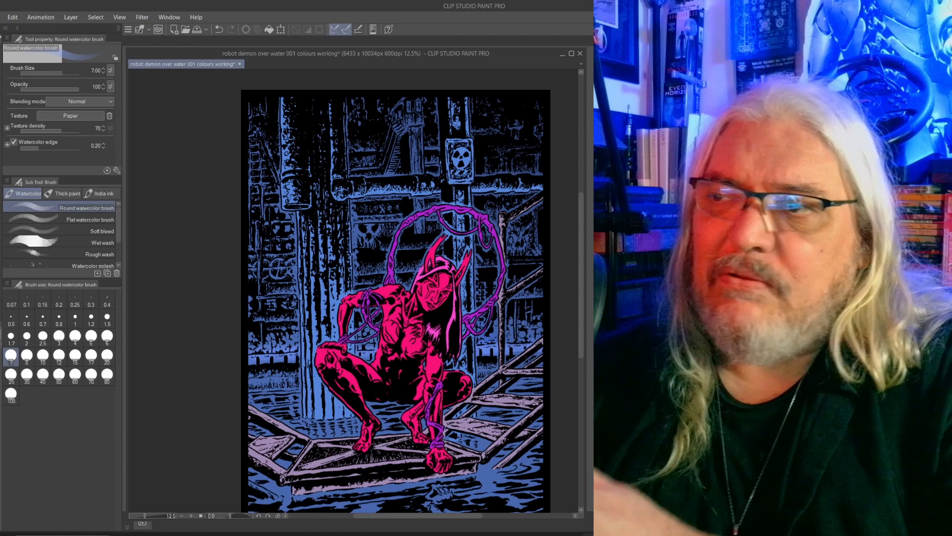
- Paint pale highlights into the distant background behind the figure with the Round watercolor brush at size 2.5
{"action": "left_click_drag", "start_coordinate": [390, 320], "coordinate": [406, 325]}
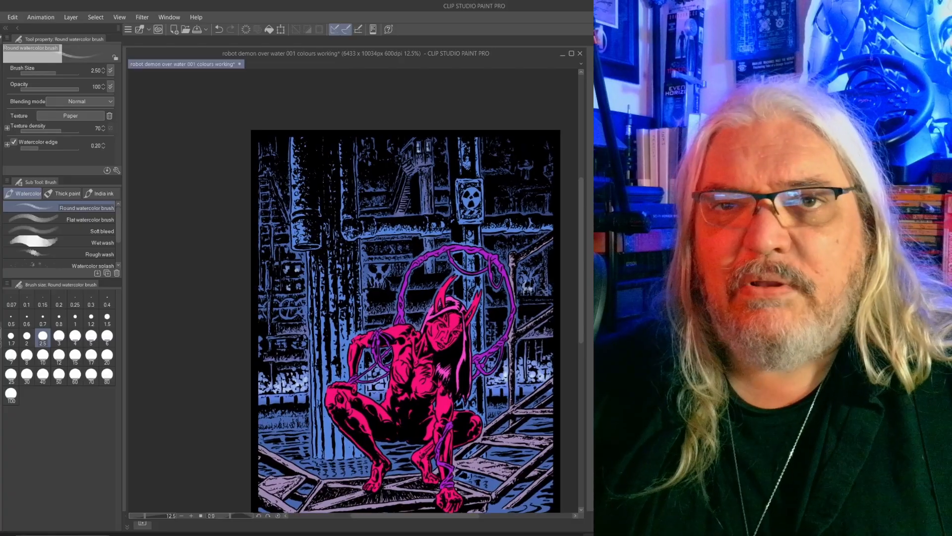
{"action": "left_click_drag", "start_coordinate": [408, 306], "coordinate": [410, 213]}
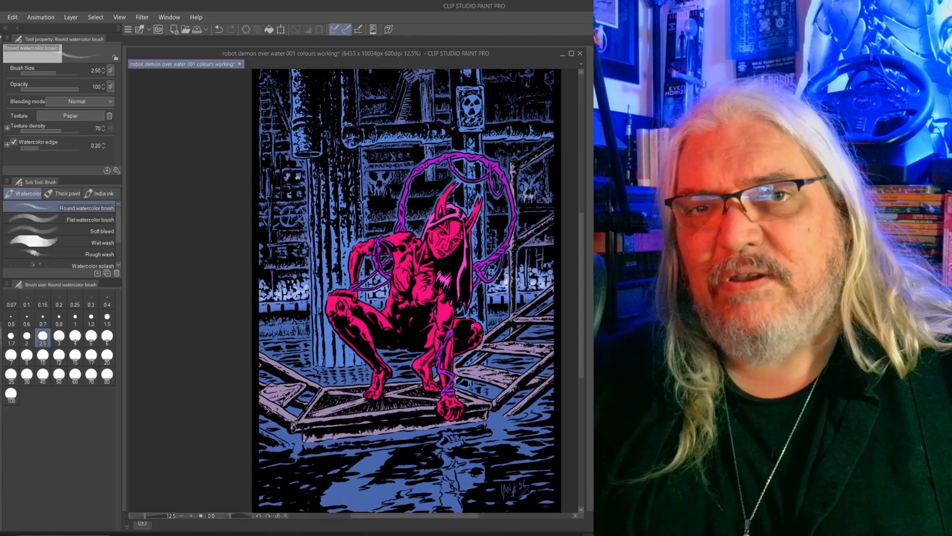
{"action": "scroll", "coordinate": [472, 326], "scroll_direction": "down", "scroll_amount": 2}
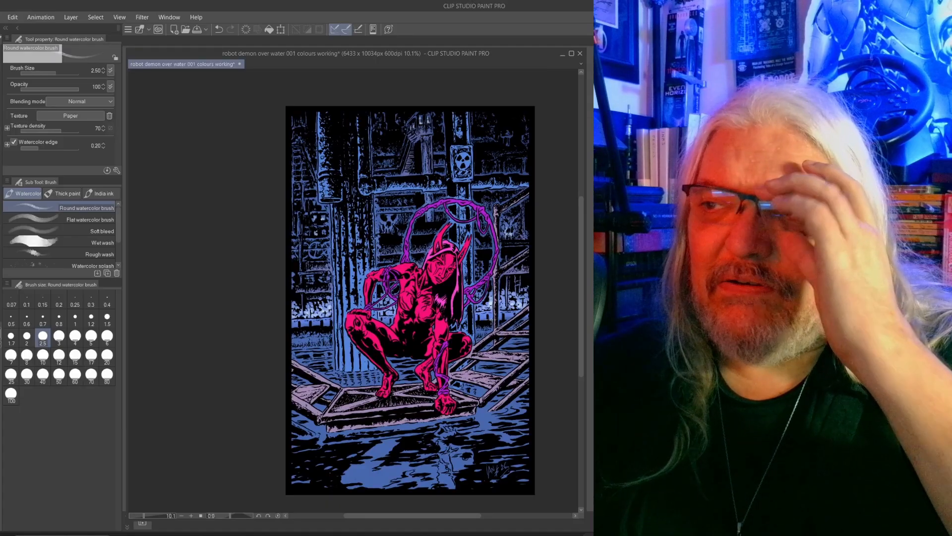
- Rotate the canvas to a comfortable painting angle and enlarge the Round watercolor brush to size 12
{"action": "key", "text": "r"}
{"action": "left_click_drag", "start_coordinate": [491, 322], "coordinate": [389, 275]}
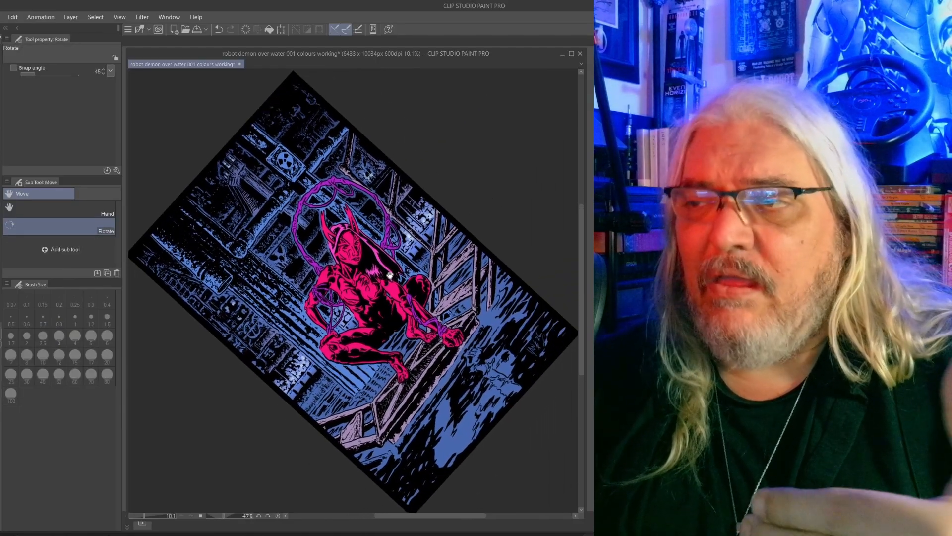
{"action": "scroll", "coordinate": [437, 296], "scroll_direction": "up", "scroll_amount": 2}
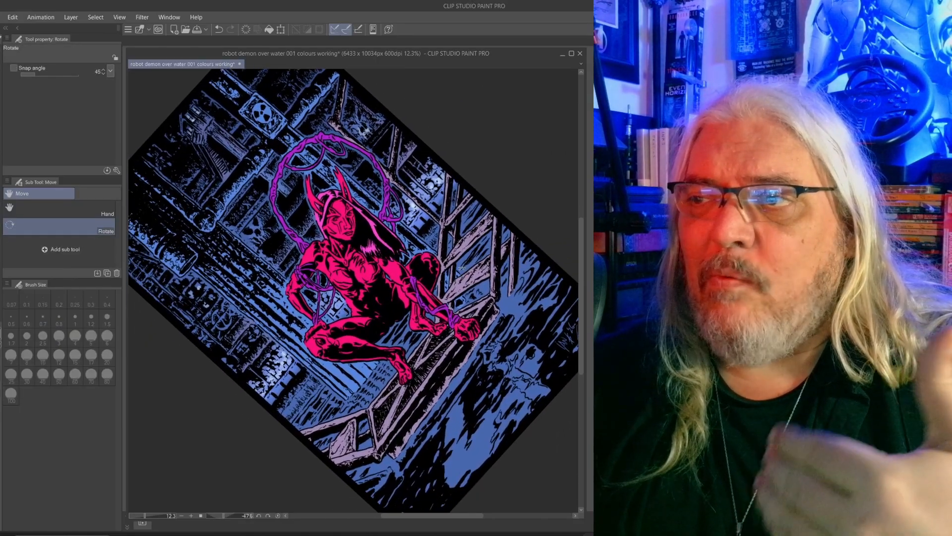
{"action": "key", "text": "b"}
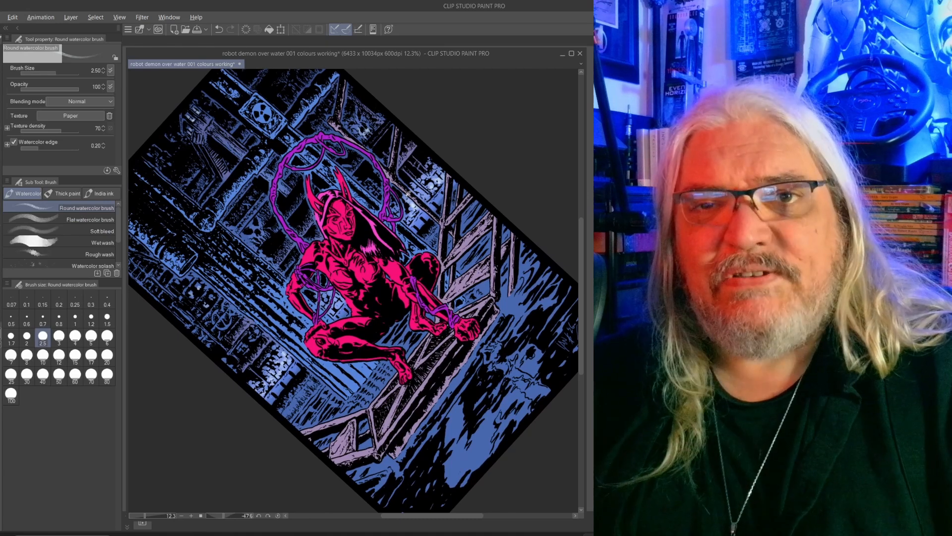
{"action": "key", "text": "]"}
{"action": "key", "text": "]"}
{"action": "key", "text": "]"}
{"action": "key", "text": "]"}
{"action": "key", "text": "]"}
{"action": "key", "text": "]"}
{"action": "key", "text": "]"}
{"action": "key", "text": "]"}
{"action": "key", "text": "]"}
{"action": "key", "text": "]"}
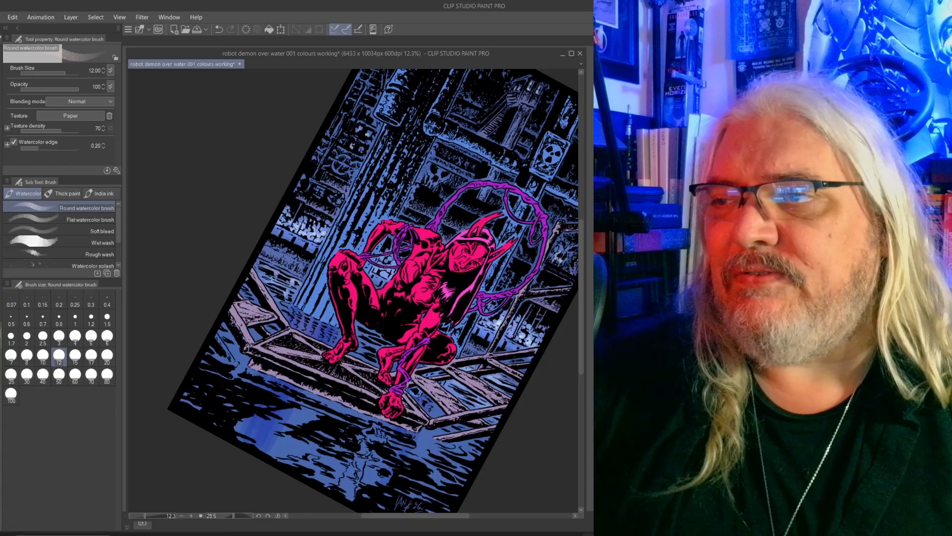
- Reduce the Round watercolor brush to size 5 and paint over the water around the platform
{"action": "key", "text": "bracketleft"}
{"action": "key", "text": "bracketleft"}
{"action": "key", "text": "bracketleft"}
{"action": "key", "text": "bracketleft"}
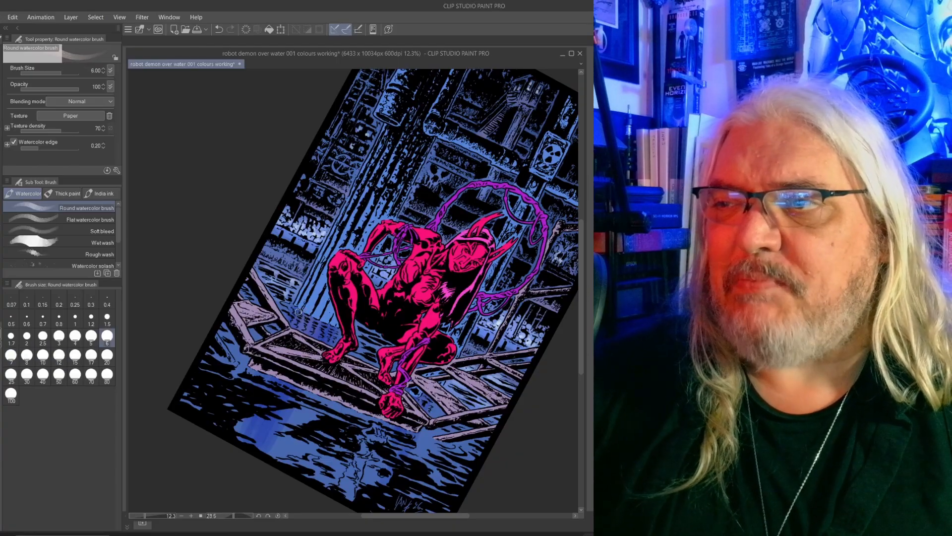
{"action": "key", "text": "bracketleft"}
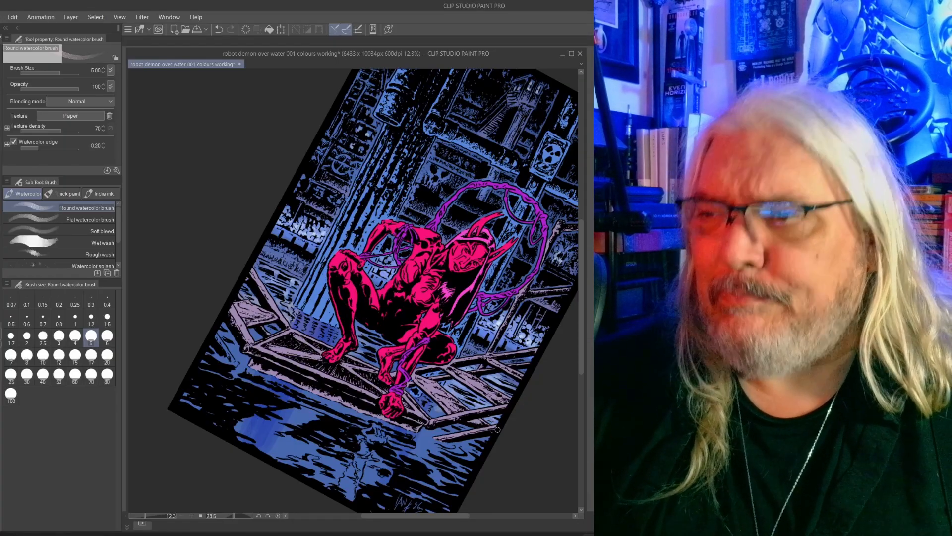
{"action": "left_click_drag", "start_coordinate": [472, 383], "coordinate": [477, 358]}
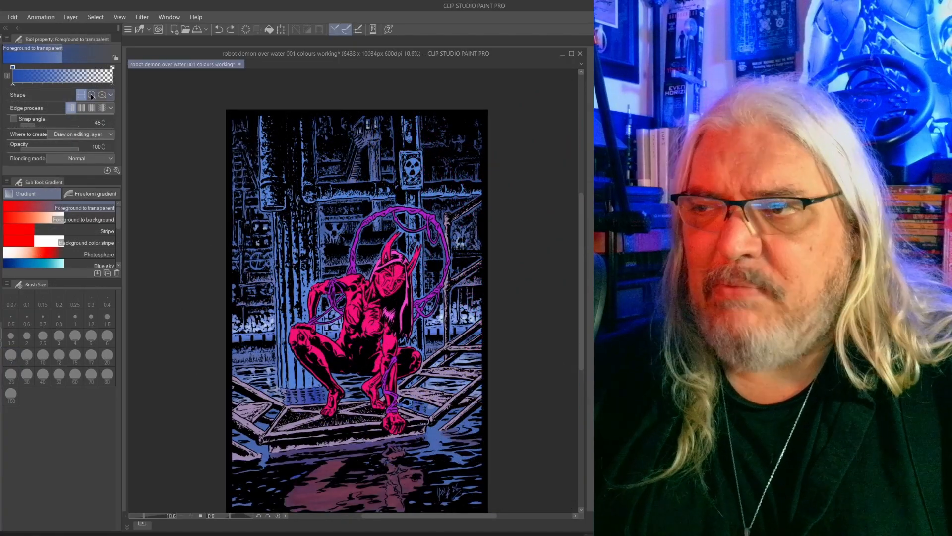
- Set the gradient shape to circle and lay several large blue foreground-to-transparent gradients over the background around the figure
{"action": "left_click", "coordinate": [91, 95]}
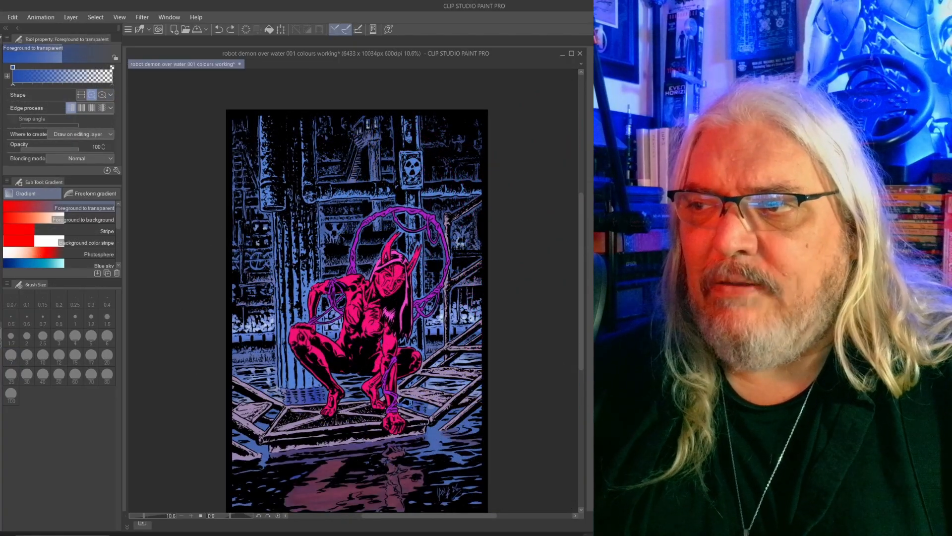
{"action": "left_click_drag", "start_coordinate": [292, 327], "coordinate": [378, 275]}
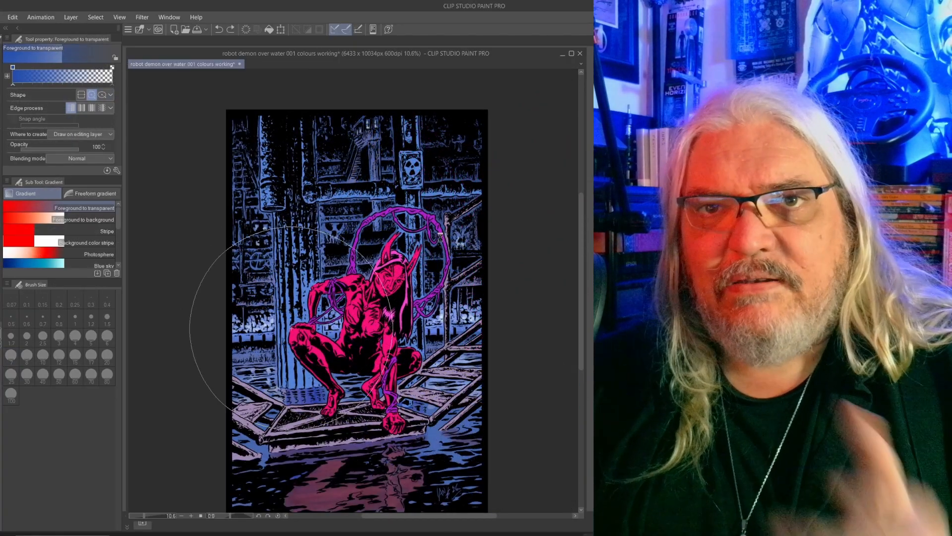
{"action": "left_click_drag", "start_coordinate": [414, 332], "coordinate": [552, 188]}
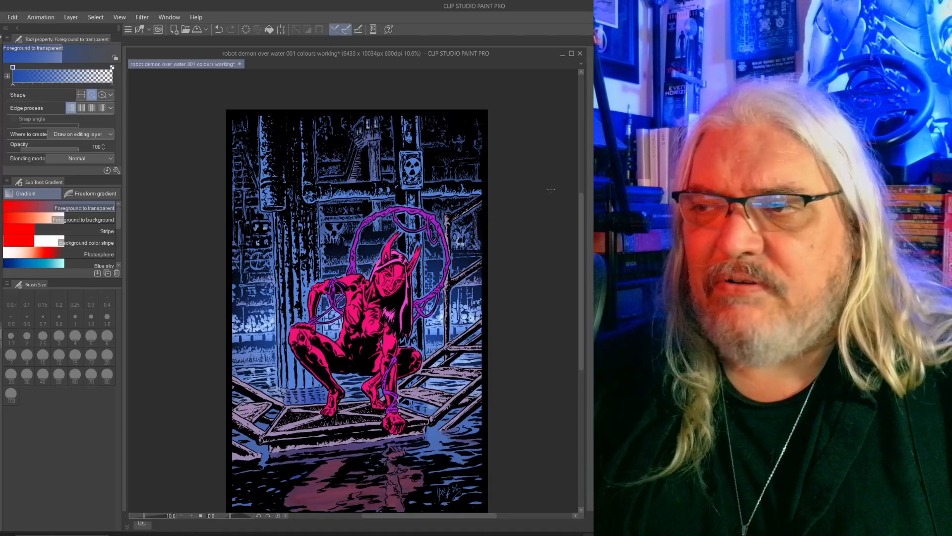
{"action": "left_click_drag", "start_coordinate": [356, 254], "coordinate": [213, 95]}
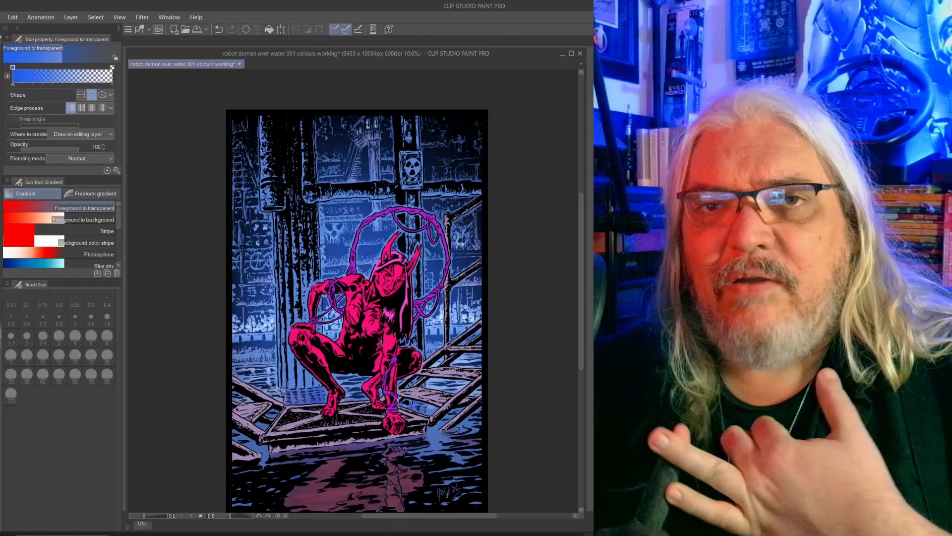
- Lay further blue foreground-to-transparent circle gradients over the background on both sides of the figure
{"action": "left_click_drag", "start_coordinate": [281, 319], "coordinate": [351, 319]}
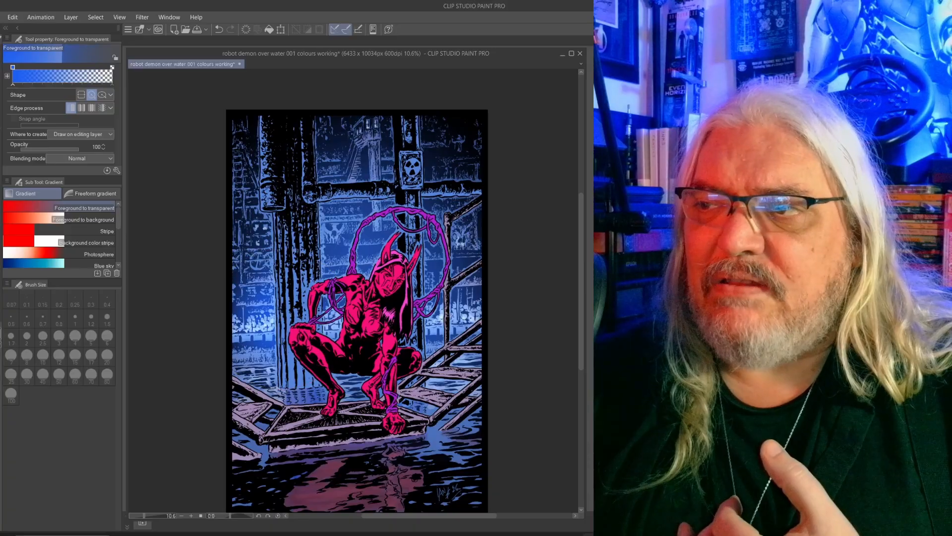
{"action": "left_click_drag", "start_coordinate": [444, 319], "coordinate": [507, 258]}
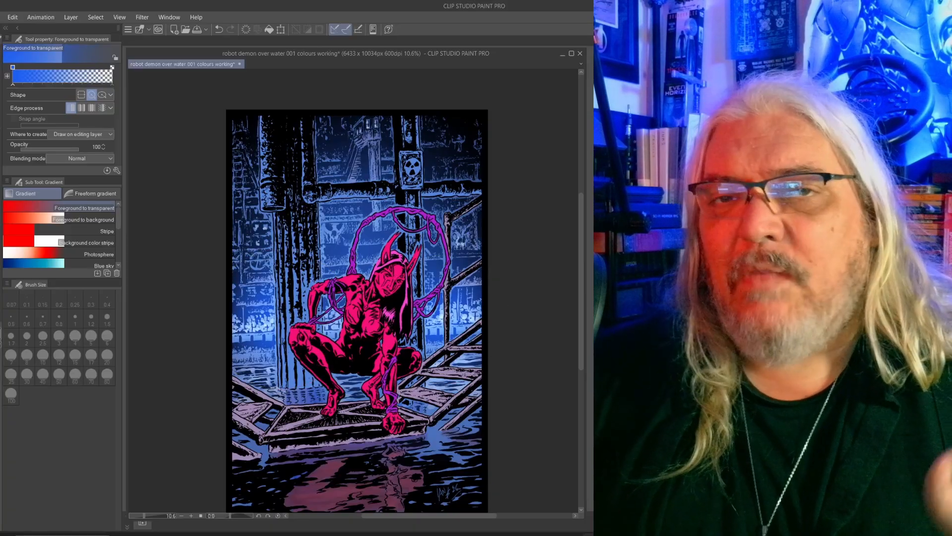
{"action": "left_click_drag", "start_coordinate": [357, 313], "coordinate": [292, 332]}
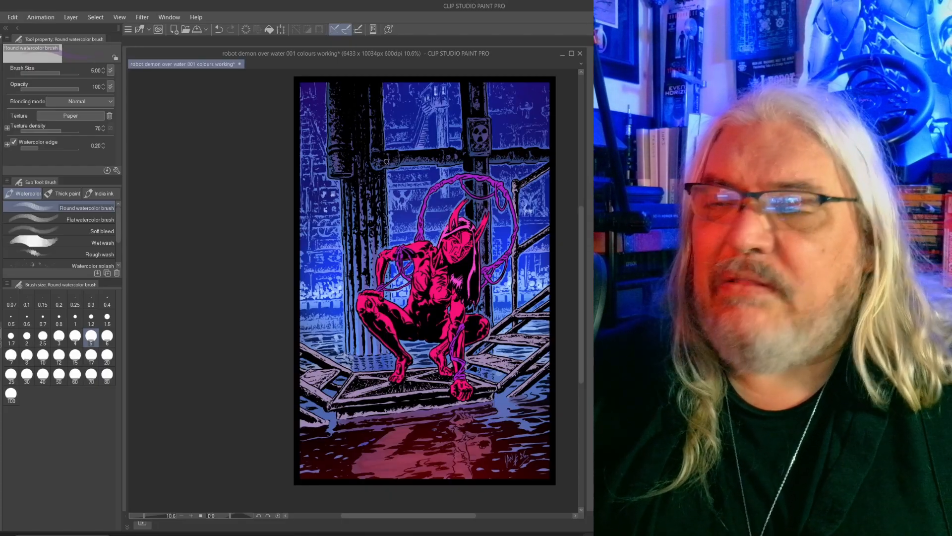
- Set the Round watercolor brush to size 2.5, then sample a mid blue from the background and lay a large foreground-to-transparent circle gradient
{"action": "left_click", "coordinate": [42, 336]}
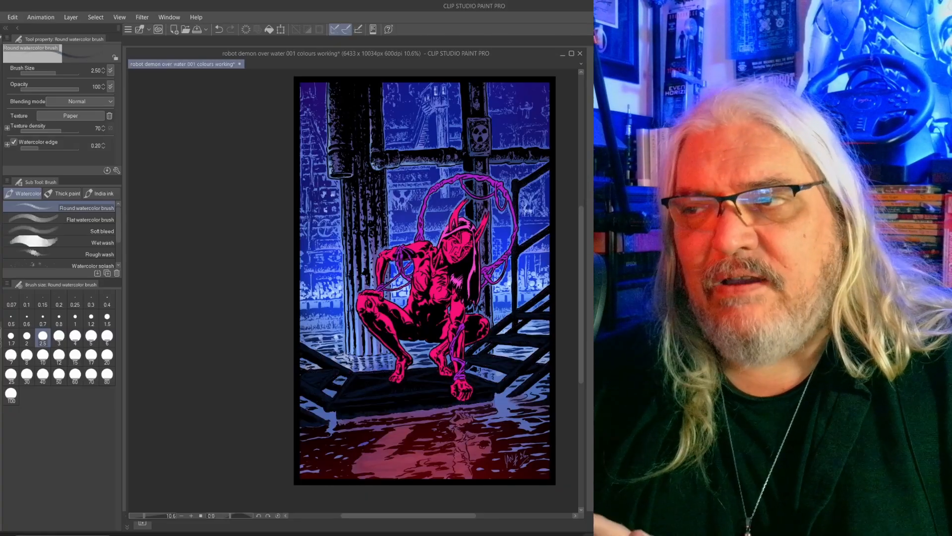
{"action": "key", "text": "g"}
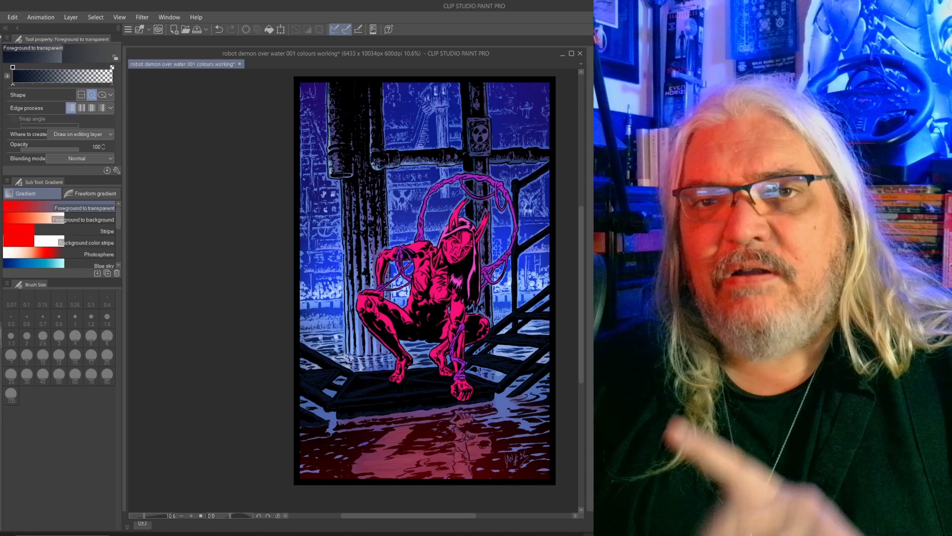
{"action": "left_click", "coordinate": [392, 198], "text": "alt"}
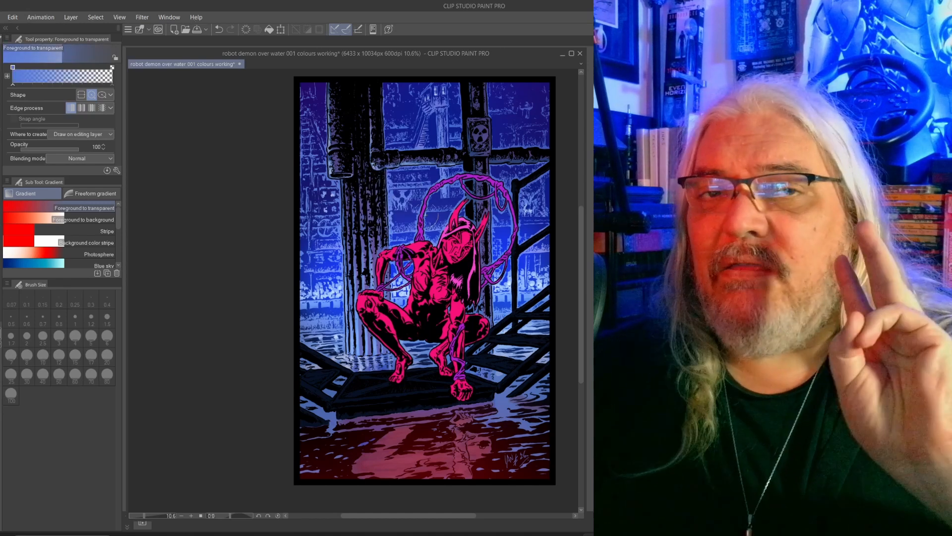
{"action": "left_click_drag", "start_coordinate": [426, 216], "coordinate": [679, 215]}
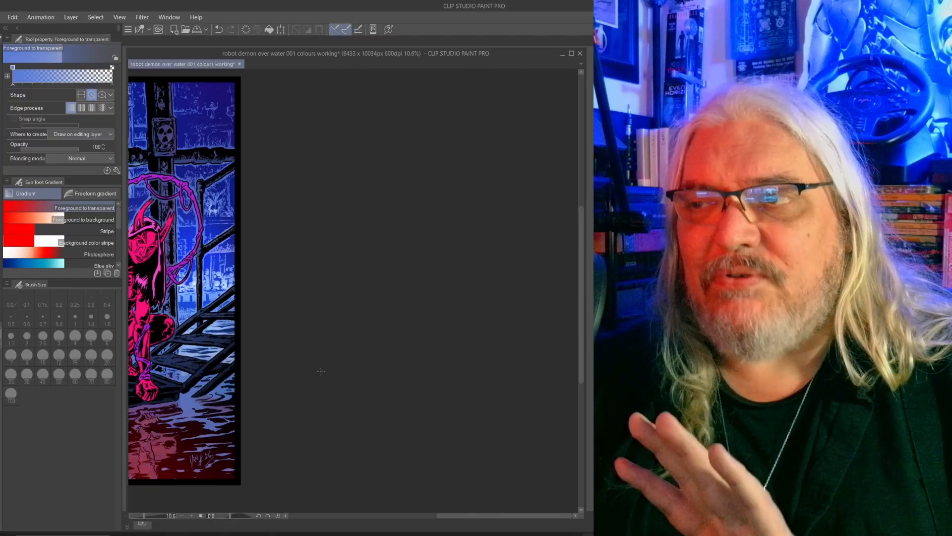
{"action": "left_click_drag", "start_coordinate": [343, 370], "coordinate": [522, 360]}
{"action": "left_click_drag", "start_coordinate": [430, 357], "coordinate": [471, 352]}
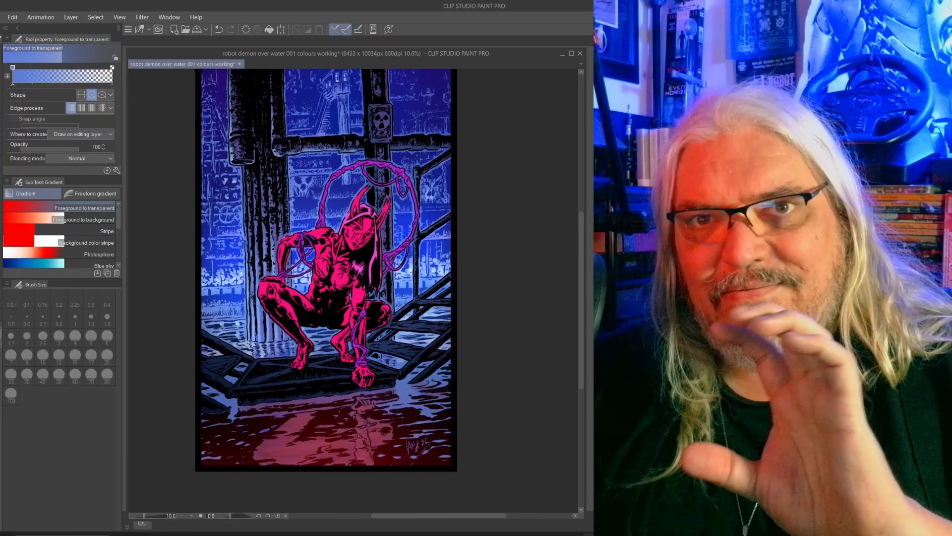
- Sample purple from the reddish water and lay foreground-to-transparent circle gradients over the dark platform, stairs and railings
{"action": "left_click", "coordinate": [327, 400], "text": "alt"}
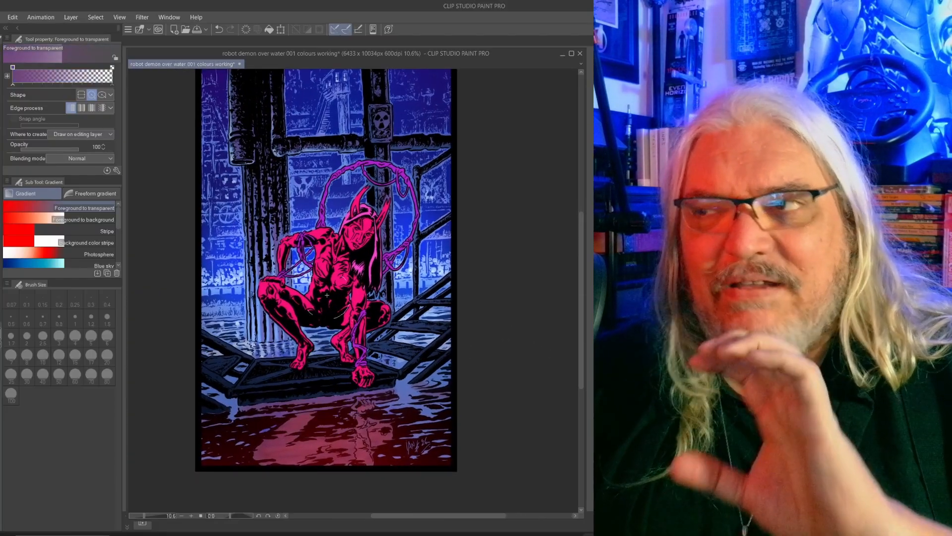
{"action": "left_click_drag", "start_coordinate": [327, 295], "coordinate": [463, 355]}
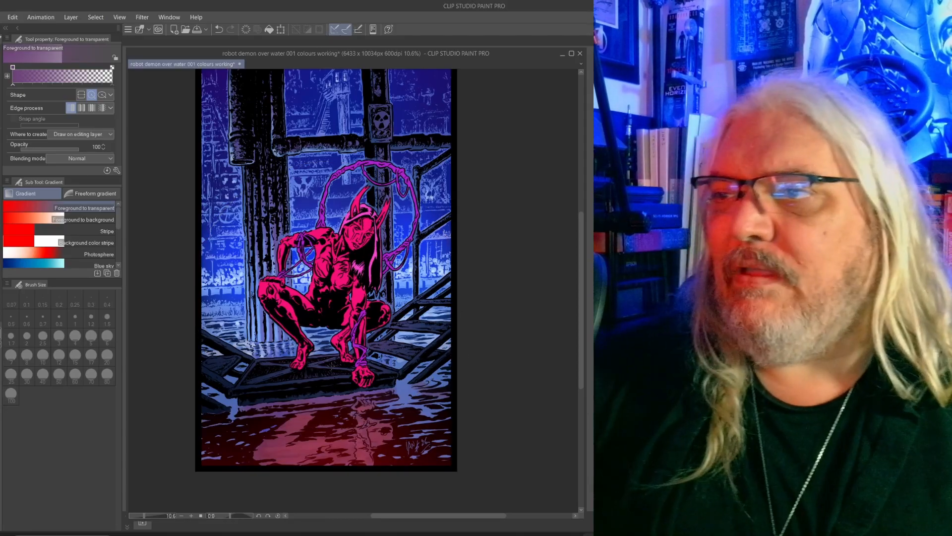
{"action": "left_click_drag", "start_coordinate": [207, 312], "coordinate": [296, 280]}
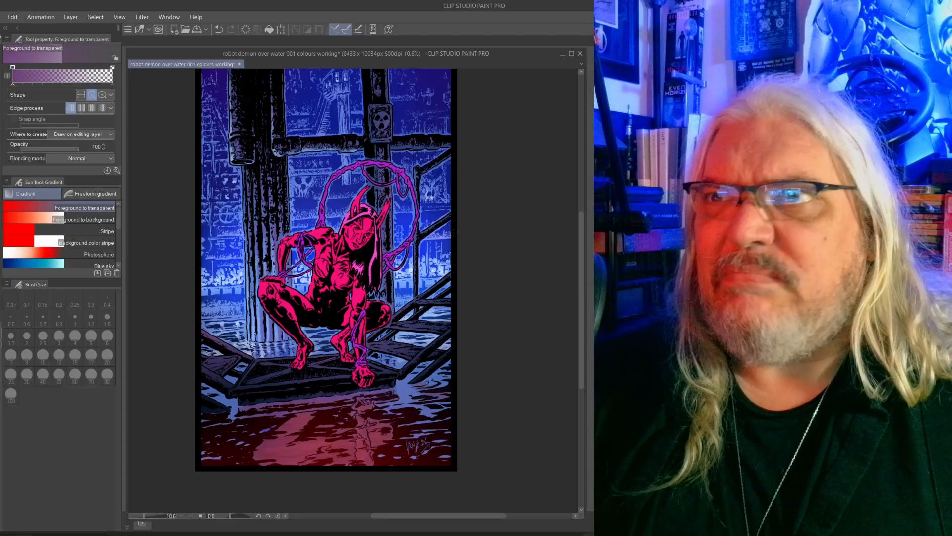
{"action": "left_click_drag", "start_coordinate": [451, 247], "coordinate": [470, 238]}
{"action": "left_click_drag", "start_coordinate": [432, 311], "coordinate": [483, 245]}
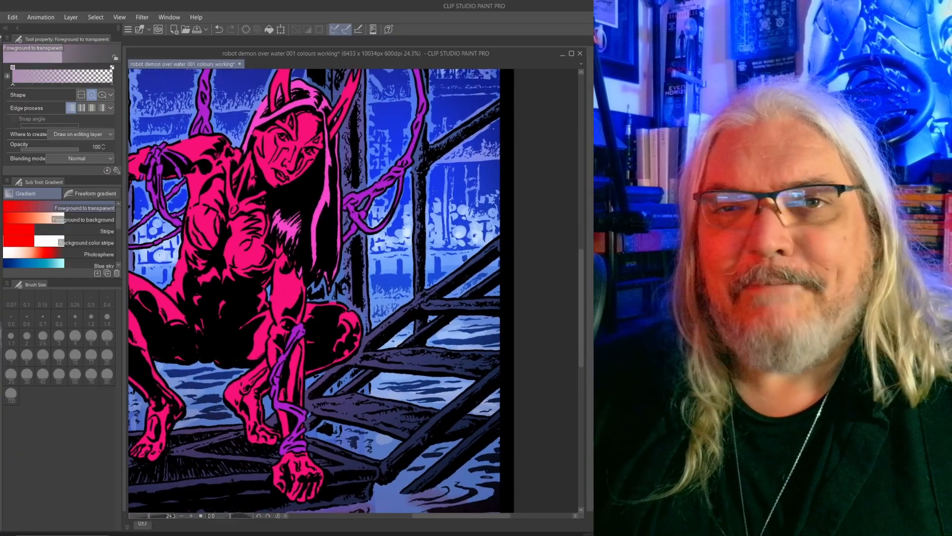
- Paint light strokes along the post, handrail and stair beams beside the figure with the Round watercolor brush at size 2.5
{"action": "key", "text": "b"}
{"action": "left_click_drag", "start_coordinate": [415, 272], "coordinate": [413, 163]}
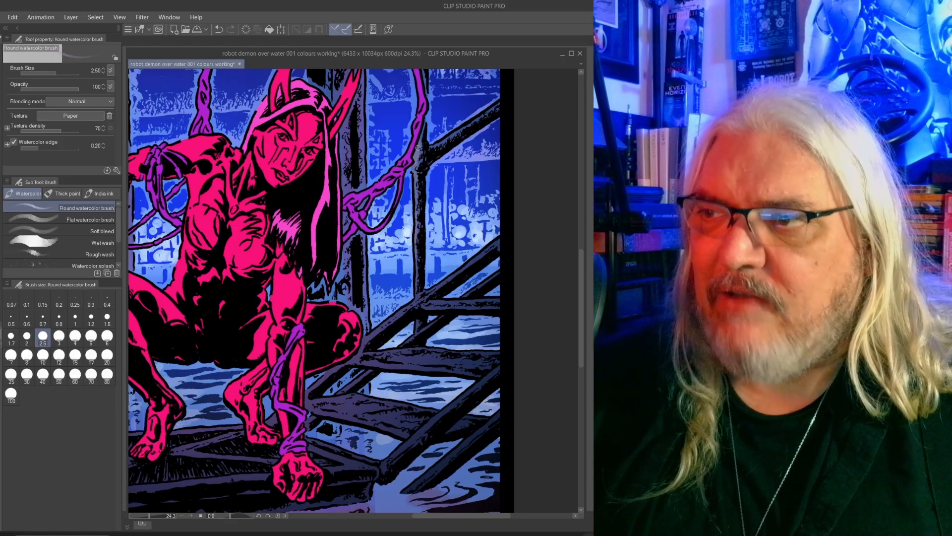
{"action": "left_click_drag", "start_coordinate": [415, 254], "coordinate": [417, 284]}
{"action": "left_click_drag", "start_coordinate": [433, 147], "coordinate": [495, 108]}
{"action": "left_click_drag", "start_coordinate": [440, 290], "coordinate": [476, 241]}
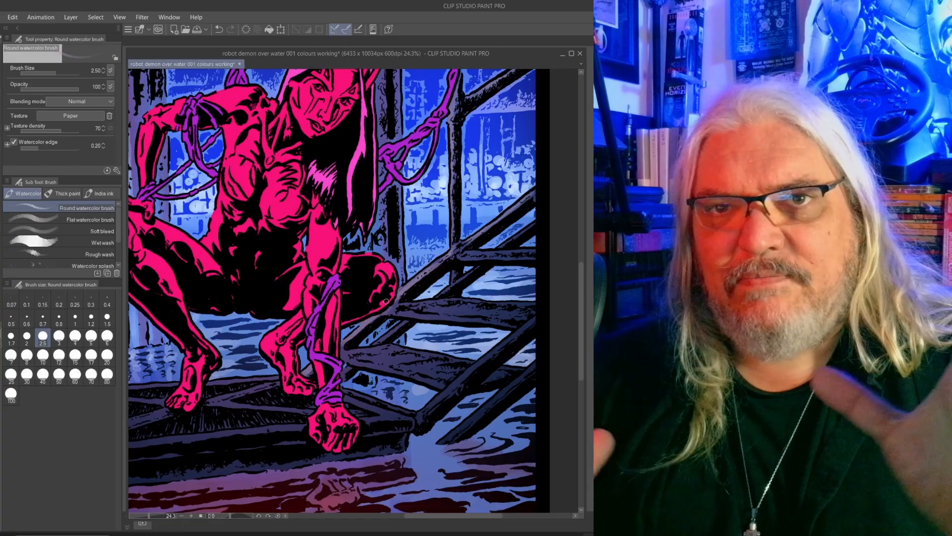
{"action": "left_click_drag", "start_coordinate": [347, 329], "coordinate": [381, 298]}
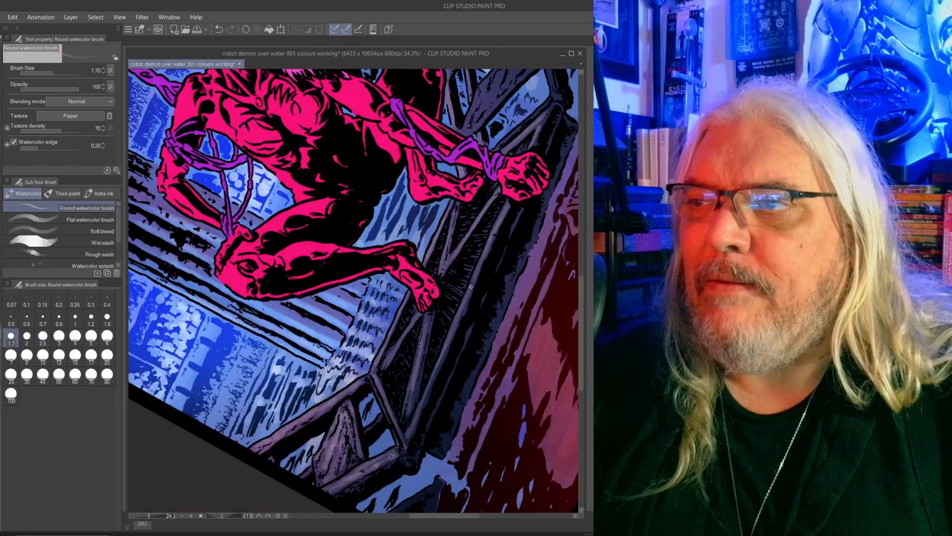
- Paint purple-grey highlights along the platform edge and lower stair beams with the Round watercolor brush at size 1.7
{"action": "left_click_drag", "start_coordinate": [482, 259], "coordinate": [426, 390]}
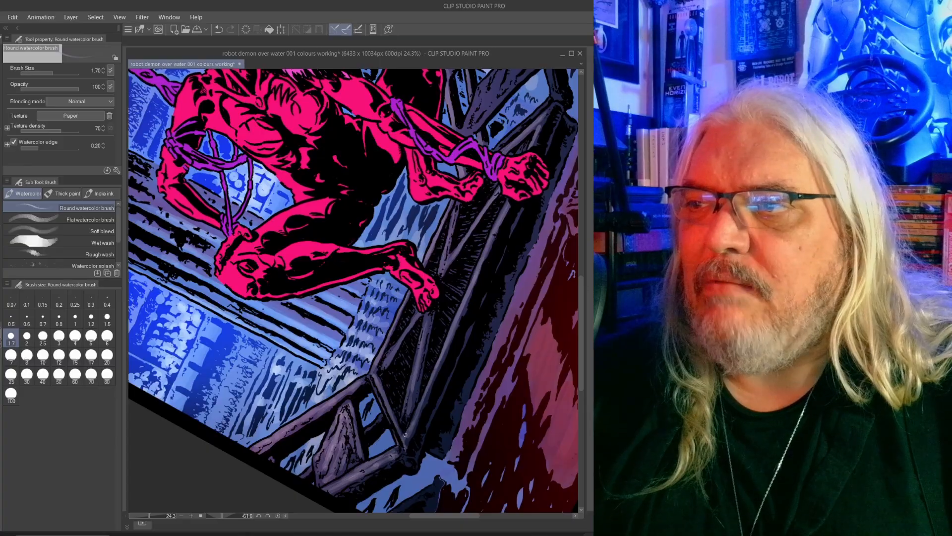
{"action": "scroll", "coordinate": [444, 260], "scroll_direction": "up", "scroll_amount": 5}
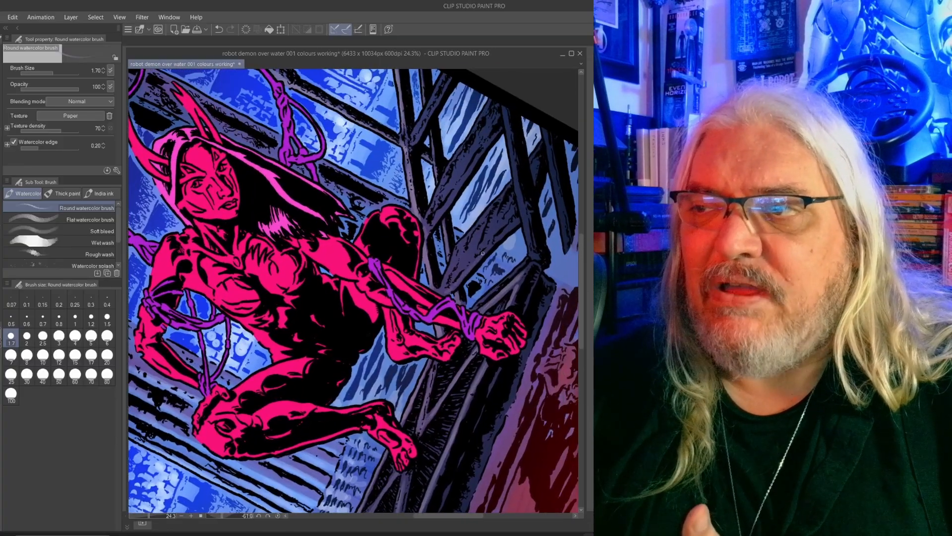
{"action": "left_click_drag", "start_coordinate": [474, 264], "coordinate": [446, 286]}
{"action": "mouse_move", "coordinate": [456, 251]}
{"action": "left_mouse_down"}
{"action": "mouse_move", "coordinate": [441, 290]}
{"action": "mouse_move", "coordinate": [454, 279]}
{"action": "left_mouse_up"}
{"action": "left_click_drag", "start_coordinate": [480, 229], "coordinate": [468, 264]}
{"action": "mouse_move", "coordinate": [491, 223]}
{"action": "left_mouse_down"}
{"action": "mouse_move", "coordinate": [483, 248]}
{"action": "mouse_move", "coordinate": [490, 237]}
{"action": "left_mouse_up"}
{"action": "left_click_drag", "start_coordinate": [510, 215], "coordinate": [499, 240]}
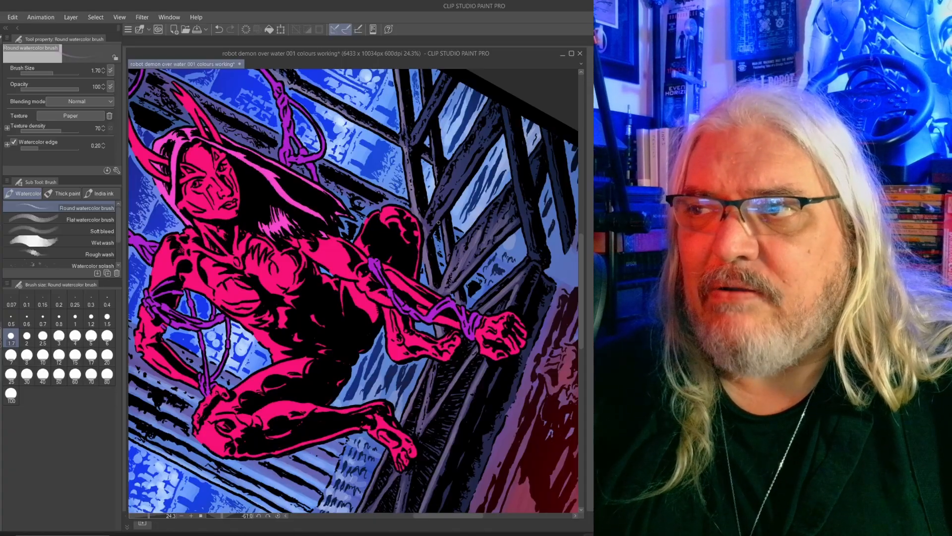
- Paint purple-grey highlights over the upper stair treads and railing beams with the size 1.7 Round watercolor brush
{"action": "left_click_drag", "start_coordinate": [433, 222], "coordinate": [493, 138]}
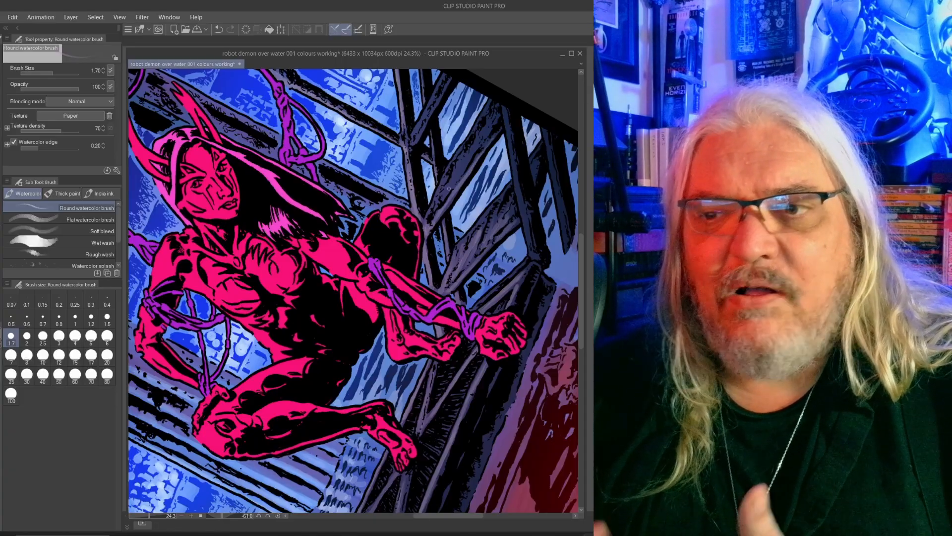
{"action": "mouse_move", "coordinate": [443, 198]}
{"action": "left_mouse_down"}
{"action": "mouse_move", "coordinate": [462, 160]}
{"action": "mouse_move", "coordinate": [435, 205]}
{"action": "left_mouse_up"}
{"action": "left_click_drag", "start_coordinate": [467, 160], "coordinate": [441, 194]}
{"action": "mouse_move", "coordinate": [484, 138]}
{"action": "left_mouse_down"}
{"action": "mouse_move", "coordinate": [455, 184]}
{"action": "mouse_move", "coordinate": [459, 174]}
{"action": "left_mouse_up"}
{"action": "scroll", "coordinate": [456, 160], "scroll_direction": "up", "scroll_amount": 3}
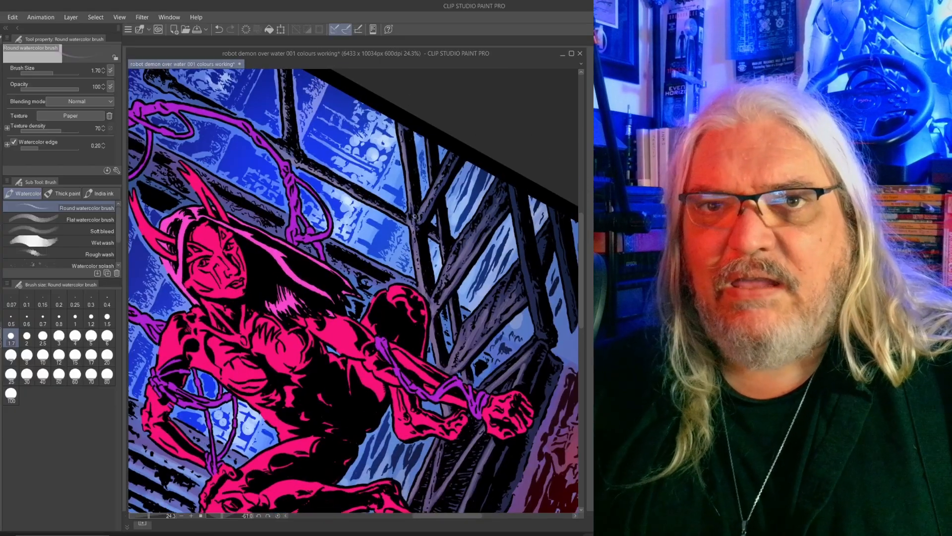
{"action": "left_click_drag", "start_coordinate": [512, 185], "coordinate": [535, 332]}
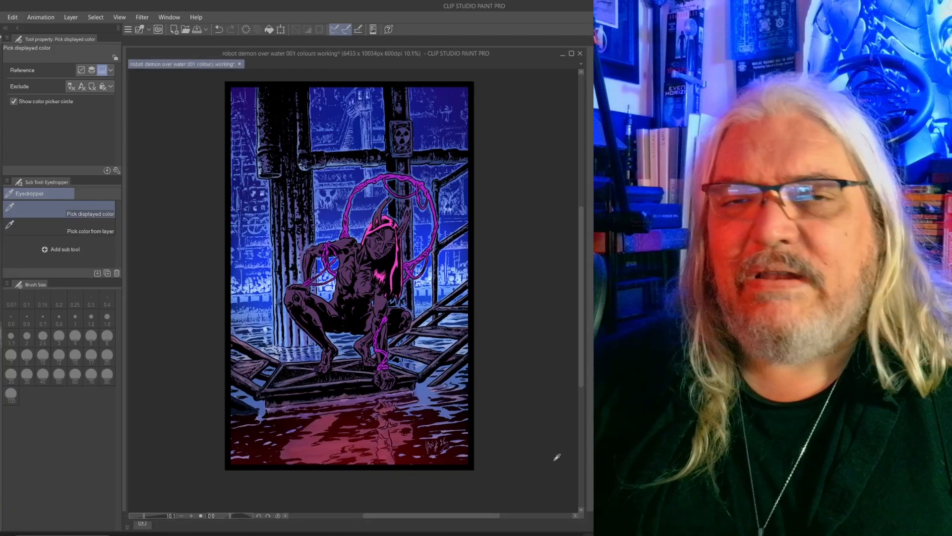
- Lay a red foreground-to-transparent circle gradient over the dark demon figure, spreading outward from the upper body
{"action": "key", "text": "g"}
{"action": "left_click_drag", "start_coordinate": [333, 265], "coordinate": [466, 390]}
{"action": "scroll", "coordinate": [415, 321], "scroll_direction": "up", "scroll_amount": 5}
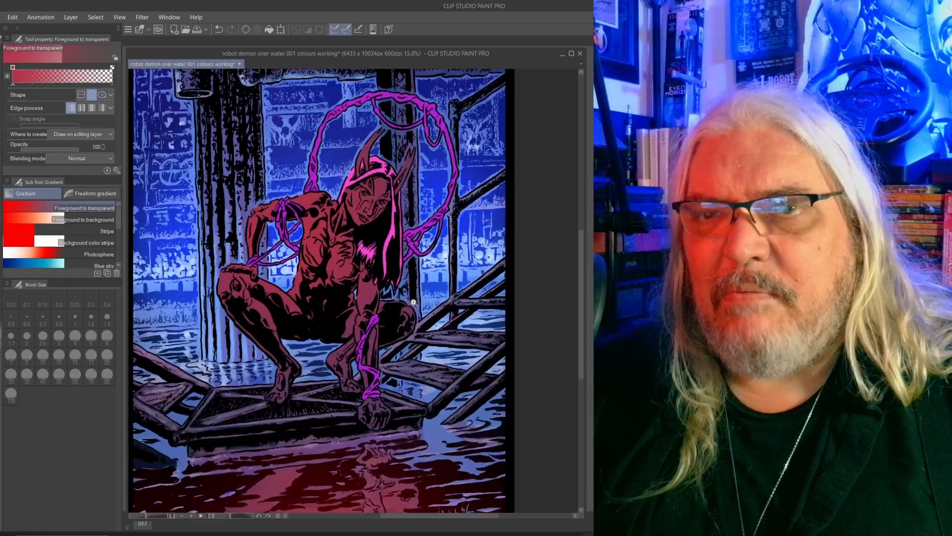
{"action": "scroll", "coordinate": [432, 290], "scroll_direction": "up", "scroll_amount": 2}
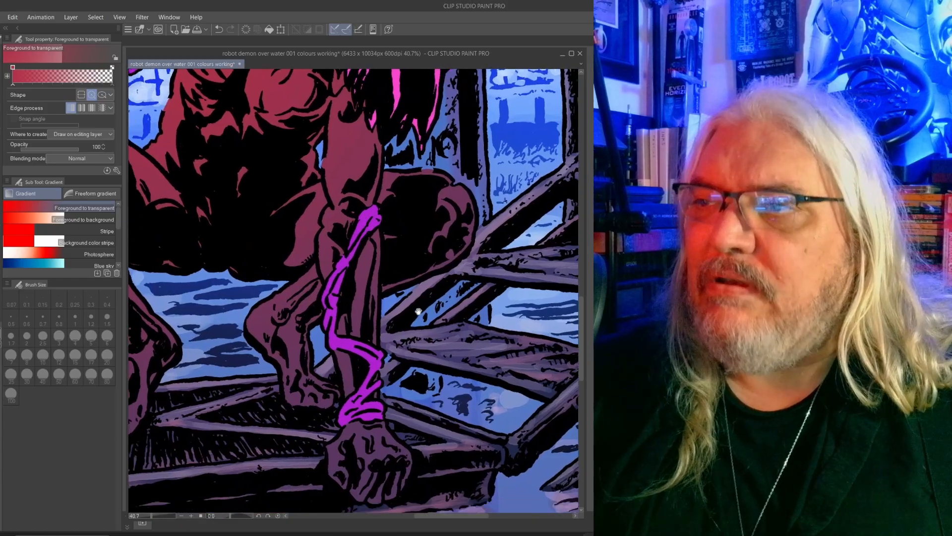
- Paint brighter red highlights on the demon's rope-wrapped forearm, head and horns with the Round watercolor brush at size 1.7
{"action": "key", "text": "b"}
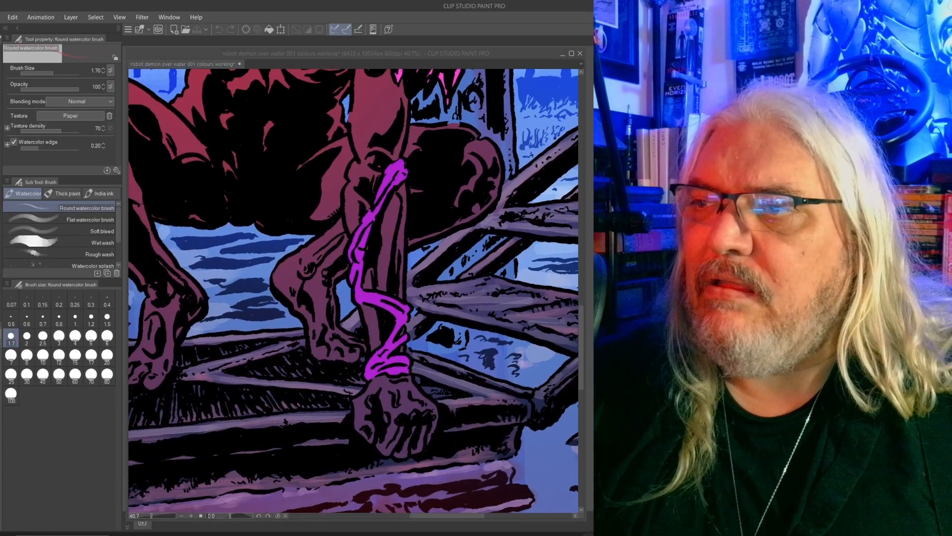
{"action": "left_click_drag", "start_coordinate": [405, 352], "coordinate": [447, 364], "text": "space"}
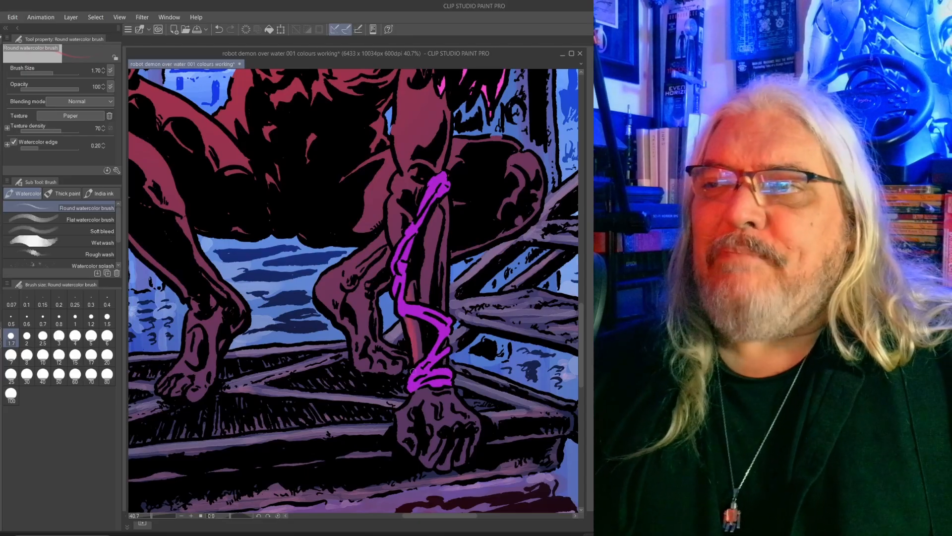
{"action": "mouse_move", "coordinate": [433, 252]}
{"action": "left_mouse_down"}
{"action": "mouse_move", "coordinate": [436, 206]}
{"action": "mouse_move", "coordinate": [421, 297]}
{"action": "mouse_move", "coordinate": [432, 232]}
{"action": "mouse_move", "coordinate": [424, 312]}
{"action": "mouse_move", "coordinate": [434, 225]}
{"action": "mouse_move", "coordinate": [424, 234]}
{"action": "mouse_move", "coordinate": [443, 326]}
{"action": "mouse_move", "coordinate": [414, 301]}
{"action": "left_mouse_up"}
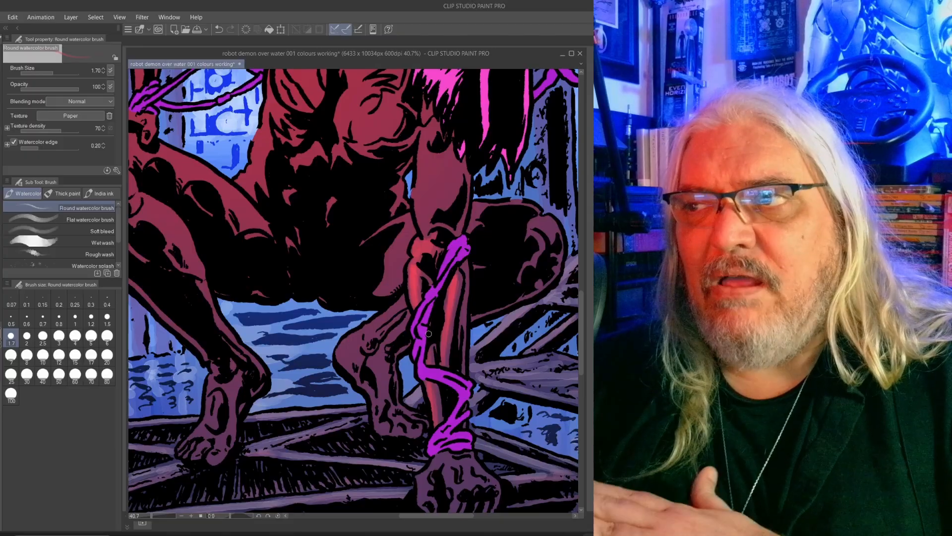
{"action": "left_click_drag", "start_coordinate": [446, 259], "coordinate": [441, 419]}
{"action": "left_click_drag", "start_coordinate": [425, 294], "coordinate": [422, 385]}
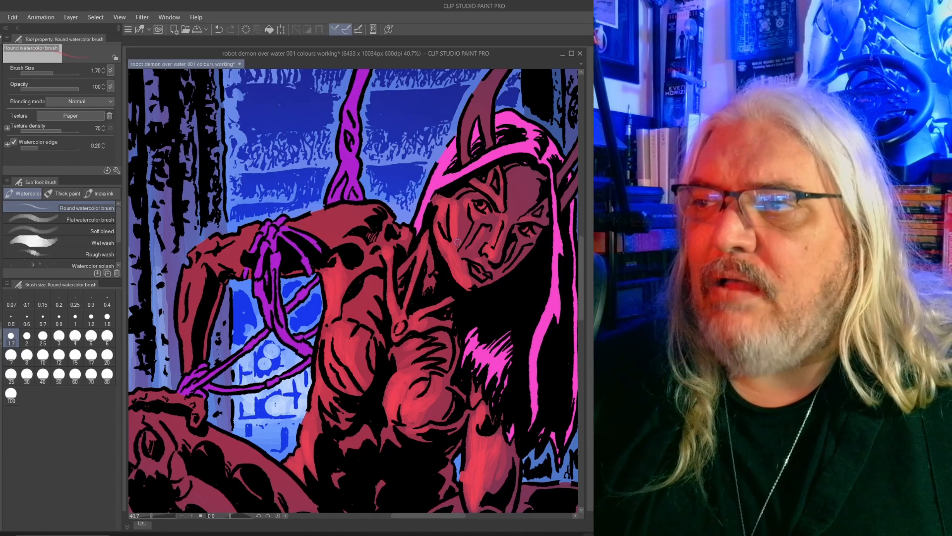
{"action": "scroll", "coordinate": [457, 226], "scroll_direction": "up", "scroll_amount": 4}
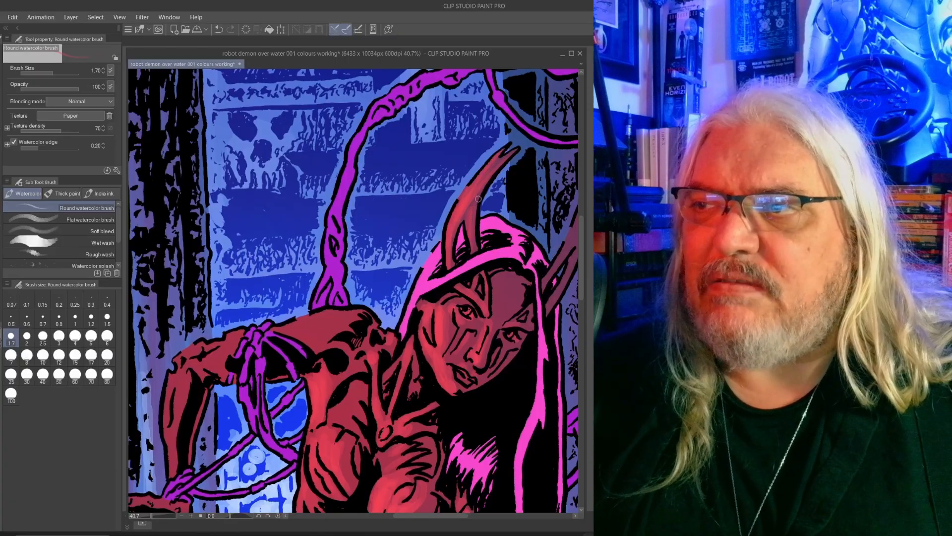
{"action": "left_click_drag", "start_coordinate": [563, 268], "coordinate": [501, 293]}
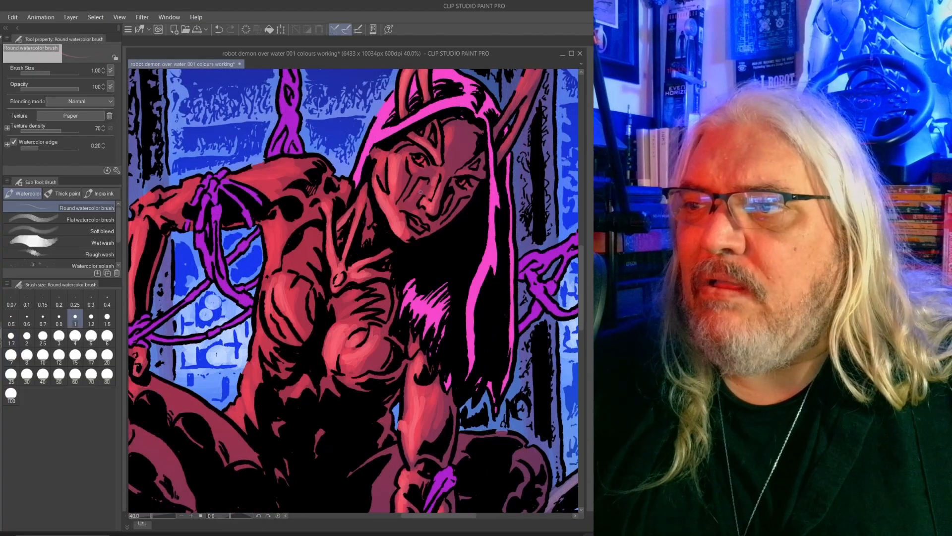
- Reduce the Round watercolor brush to size 0.7 and then 0.6, painting pale highlights on the demon's cheek and face
{"action": "key", "text": "["}
{"action": "key", "text": "["}
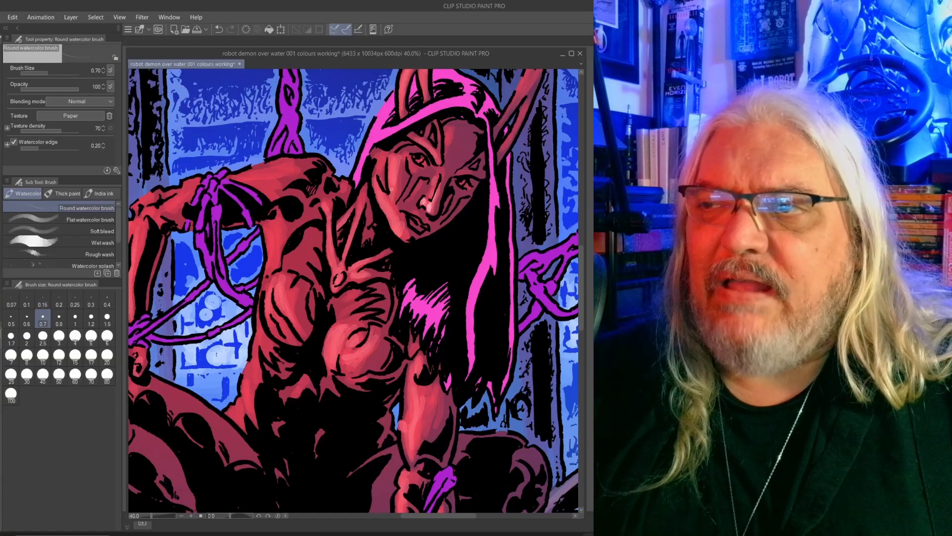
{"action": "mouse_move", "coordinate": [391, 189]}
{"action": "left_mouse_down"}
{"action": "mouse_move", "coordinate": [391, 168]}
{"action": "mouse_move", "coordinate": [392, 196]}
{"action": "left_mouse_up"}
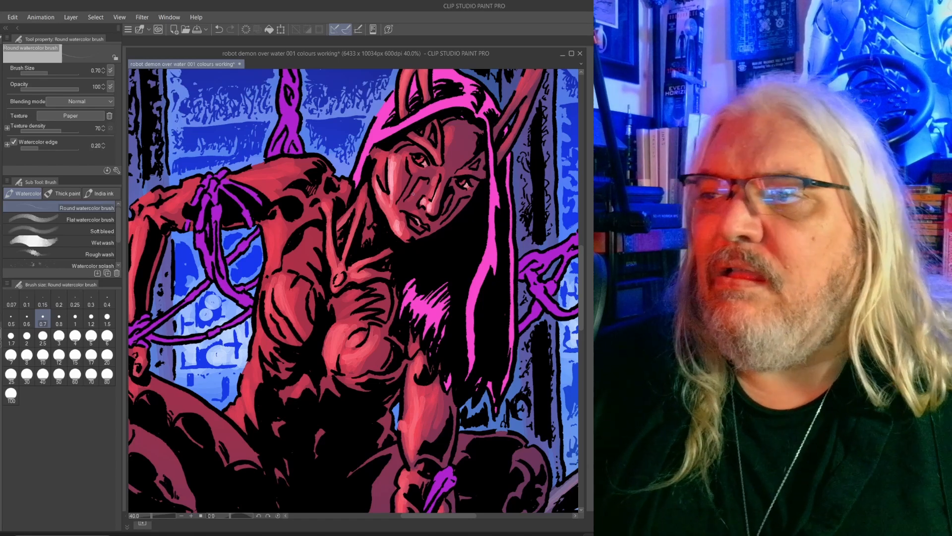
{"action": "key", "text": "bracketleft"}
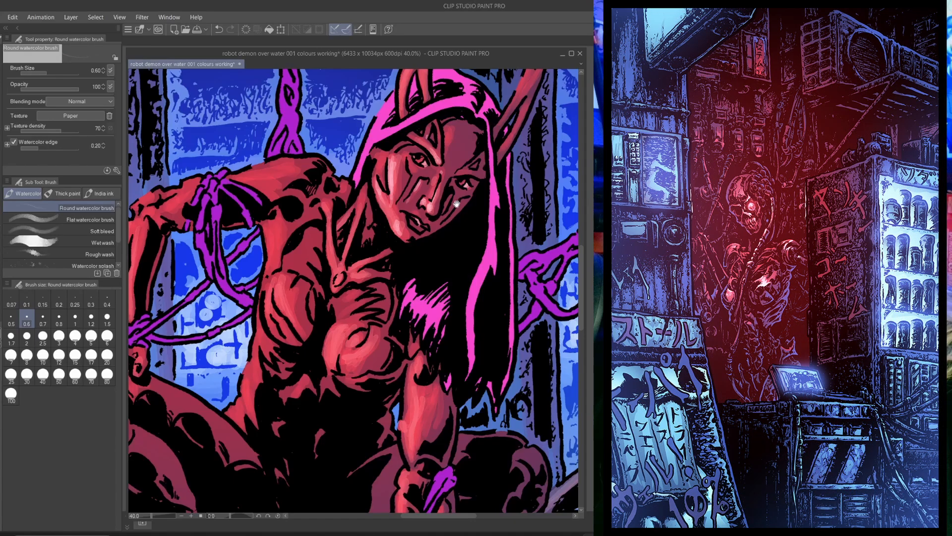
{"action": "mouse_move", "coordinate": [436, 221]}
{"action": "left_mouse_down"}
{"action": "mouse_move", "coordinate": [454, 230]}
{"action": "mouse_move", "coordinate": [486, 187]}
{"action": "left_mouse_up"}
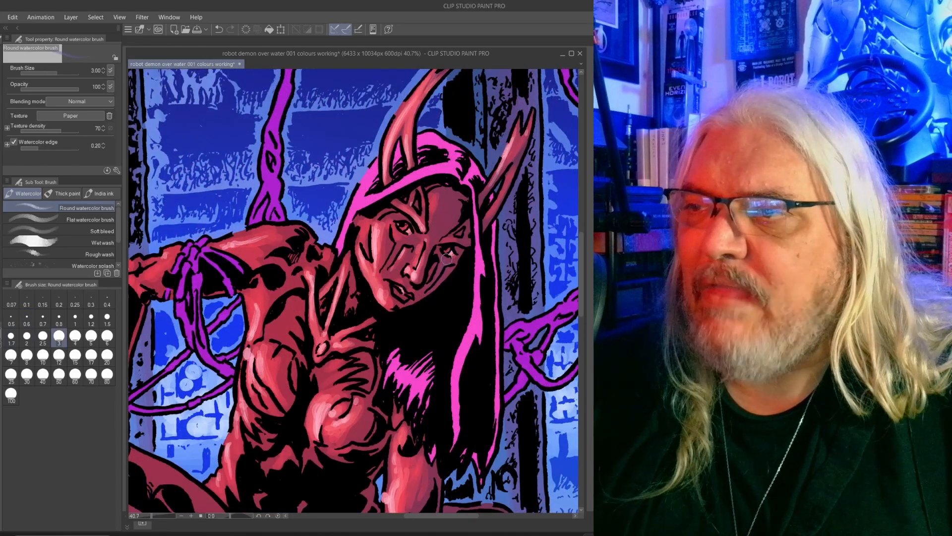
- Reduce the Round watercolor brush to size 1.2 for work on the demon's face
{"action": "key", "text": "bracketleft"}
{"action": "key", "text": "bracketleft"}
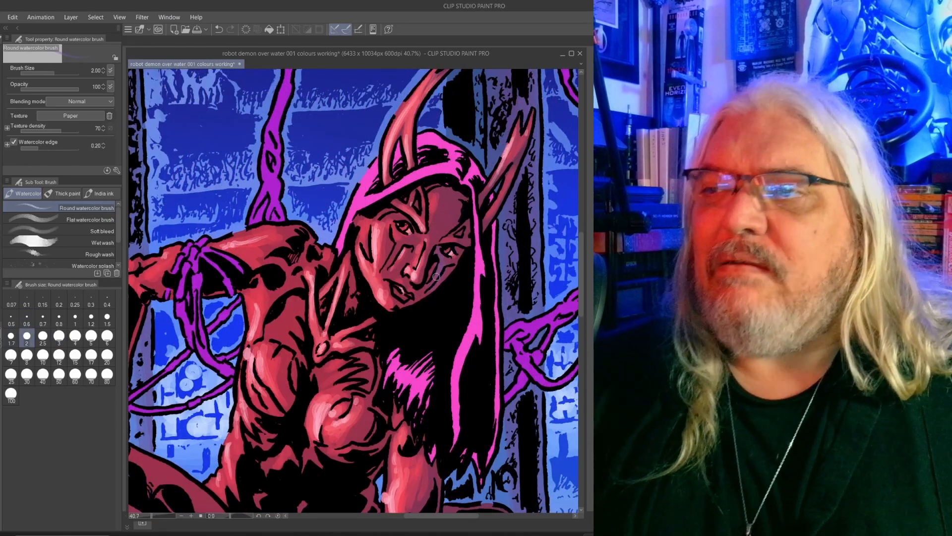
{"action": "key", "text": "bracketleft"}
{"action": "key", "text": "bracketleft"}
{"action": "key", "text": "bracketleft"}
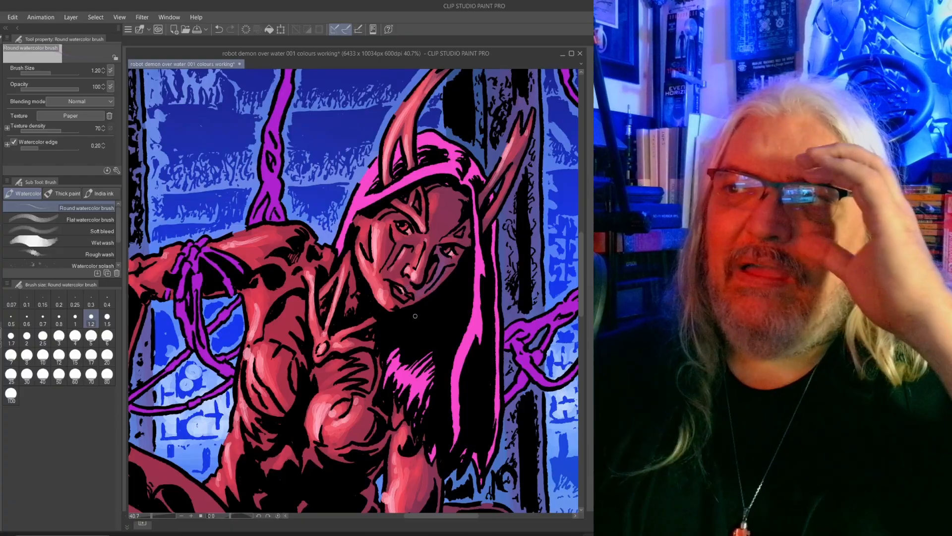
- Paint a muted blue tint on the demon's forehead with the Round watercolor brush, changing its size to 1 and then 2.5
{"action": "key", "text": "bracketleft"}
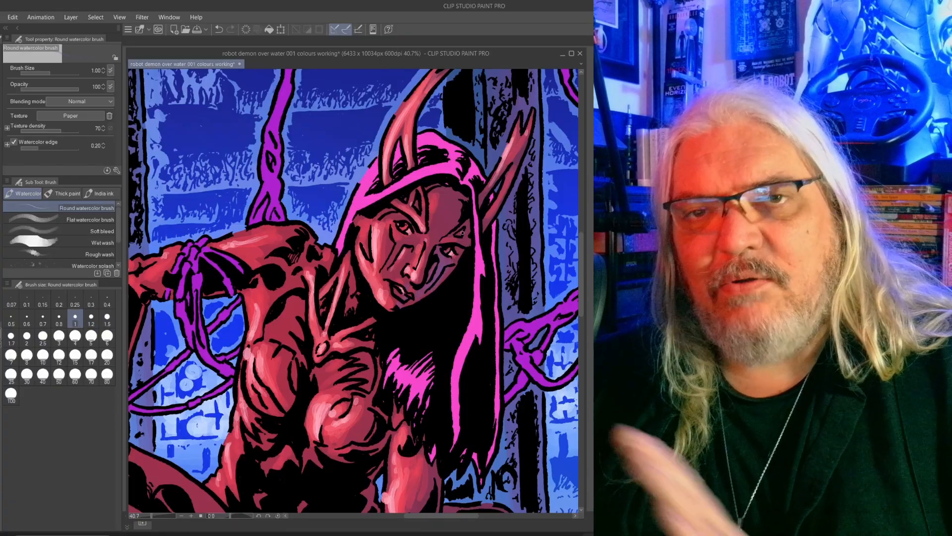
{"action": "key", "text": "bracketright"}
{"action": "key", "text": "bracketright"}
{"action": "key", "text": "bracketright"}
{"action": "key", "text": "bracketright"}
{"action": "key", "text": "bracketright"}
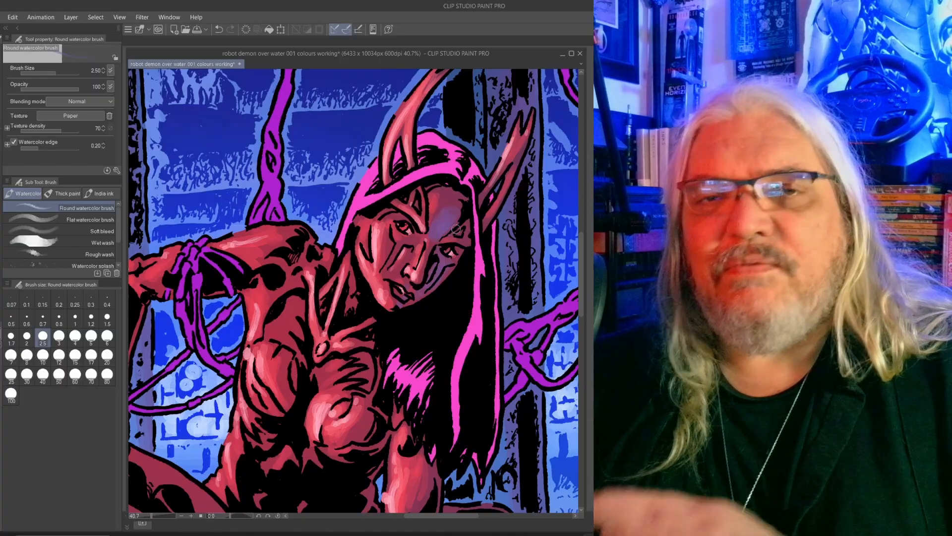
- Reduce the Round watercolor brush to size 1.2 and then 1, adding blue reflected light to the shadows around the demon's eyes and cheeks
{"action": "key", "text": "bracketleft"}
{"action": "key", "text": "bracketleft"}
{"action": "key", "text": "bracketleft"}
{"action": "key", "text": "bracketleft"}
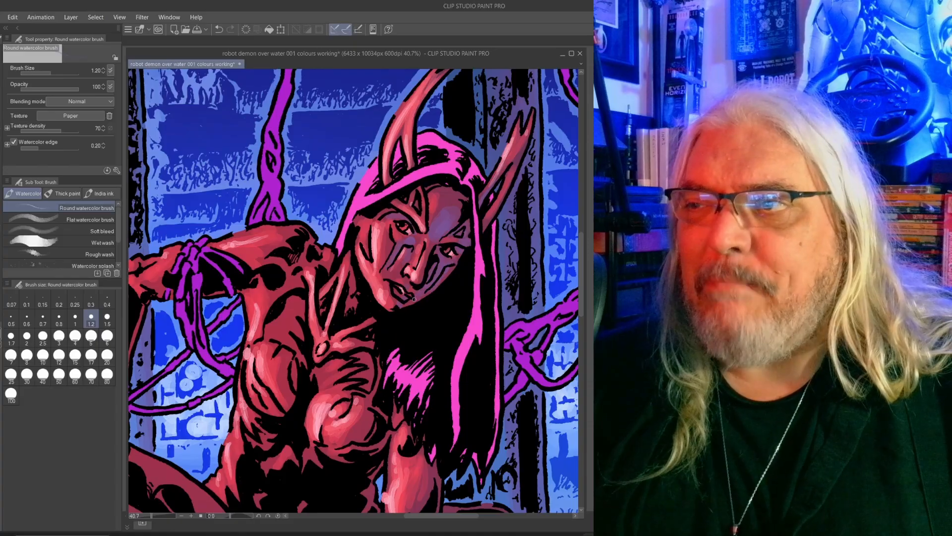
{"action": "key", "text": "bracketleft"}
{"action": "left_click_drag", "start_coordinate": [379, 329], "coordinate": [414, 269]}
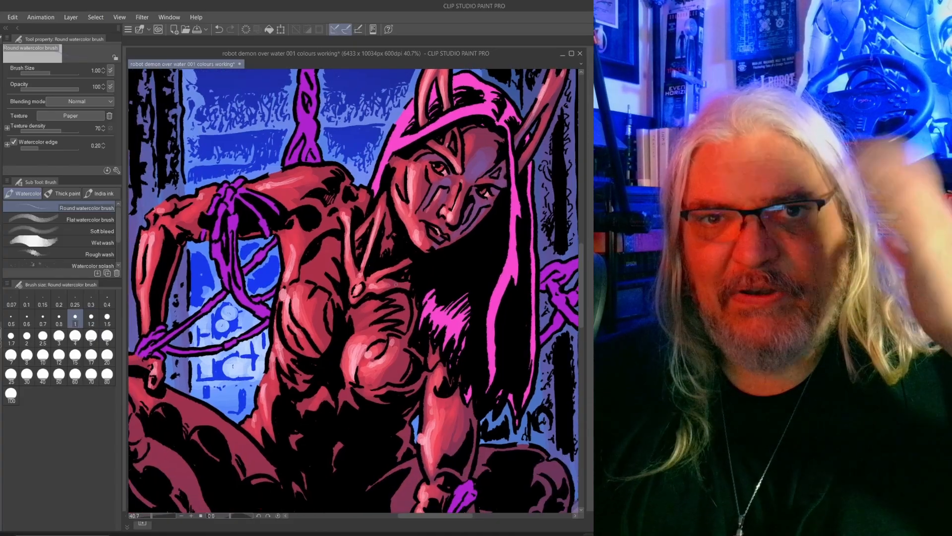
{"action": "left_click_drag", "start_coordinate": [422, 327], "coordinate": [428, 301]}
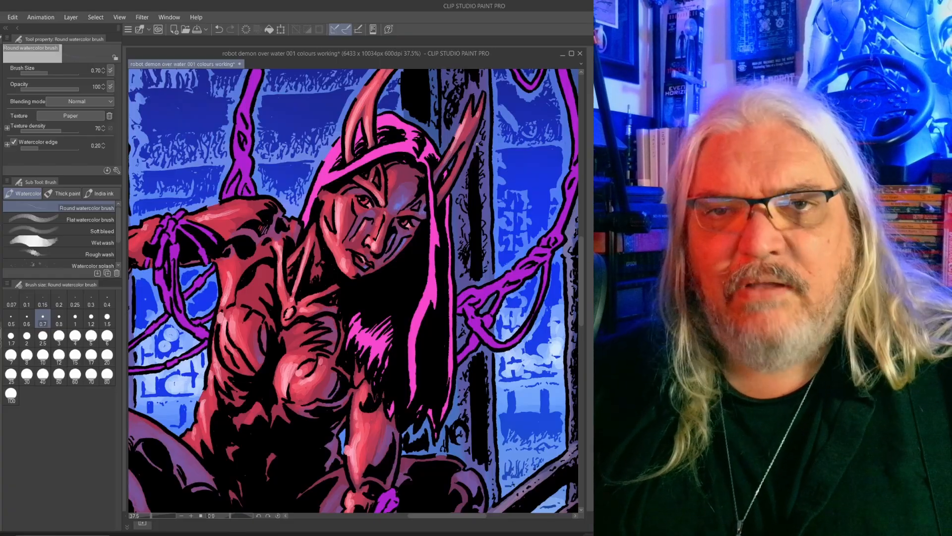
- Add bluish reflected light to the demon's thighs, then work on the reddish water reflection with the Round watercolor brush from size 7 downward
{"action": "left_click_drag", "start_coordinate": [413, 424], "coordinate": [477, 296]}
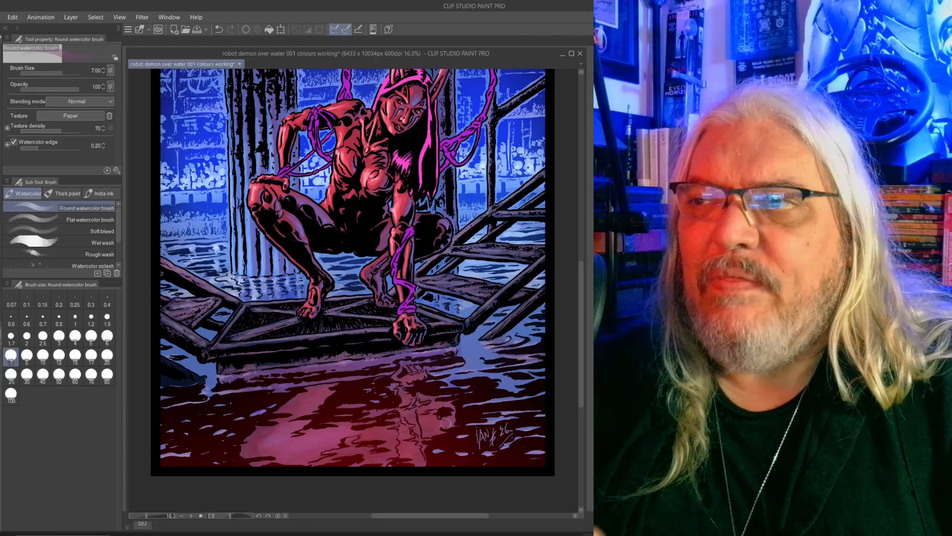
{"action": "key", "text": "bracketleft"}
{"action": "key", "text": "bracketleft"}
{"action": "key", "text": "bracketleft"}
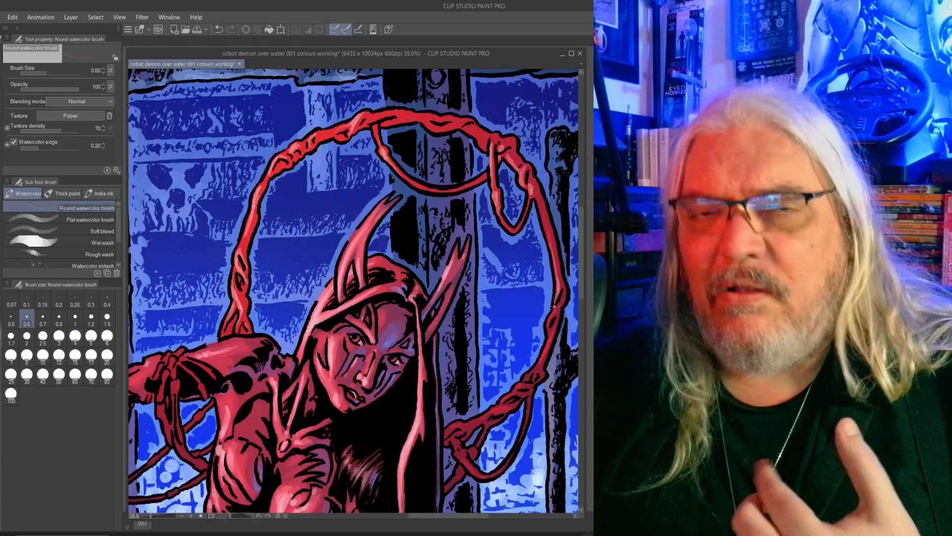
- Paint fine pale highlights along the looping red cables with the Round watercolor brush at sizes 0.6, 1 and 0.8
{"action": "left_click_drag", "start_coordinate": [490, 346], "coordinate": [455, 286]}
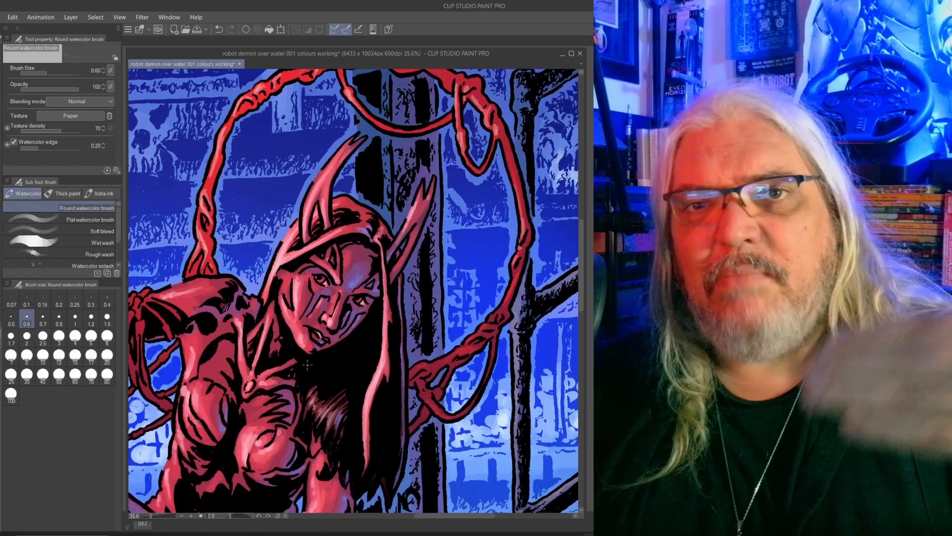
{"action": "left_click_drag", "start_coordinate": [269, 323], "coordinate": [389, 347]}
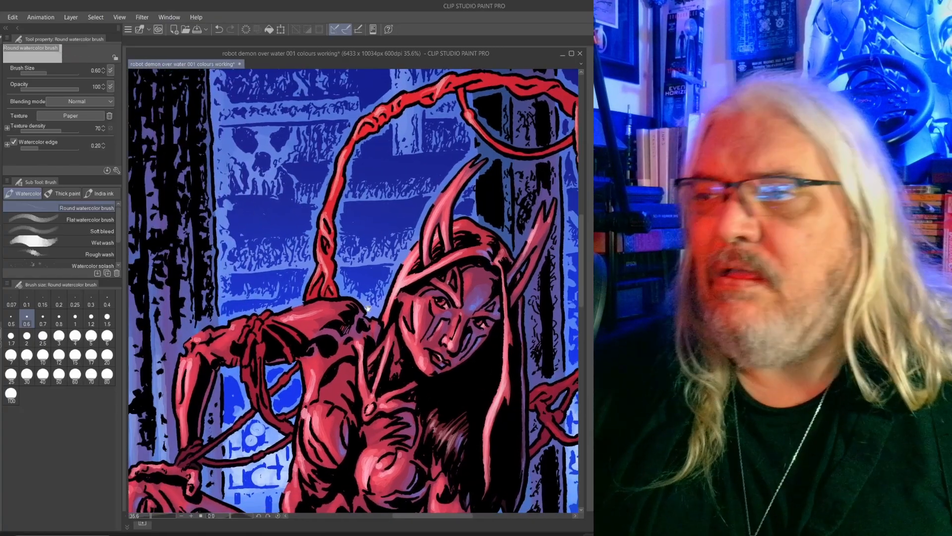
{"action": "key", "text": "bracketright"}
{"action": "key", "text": "bracketright"}
{"action": "key", "text": "bracketright"}
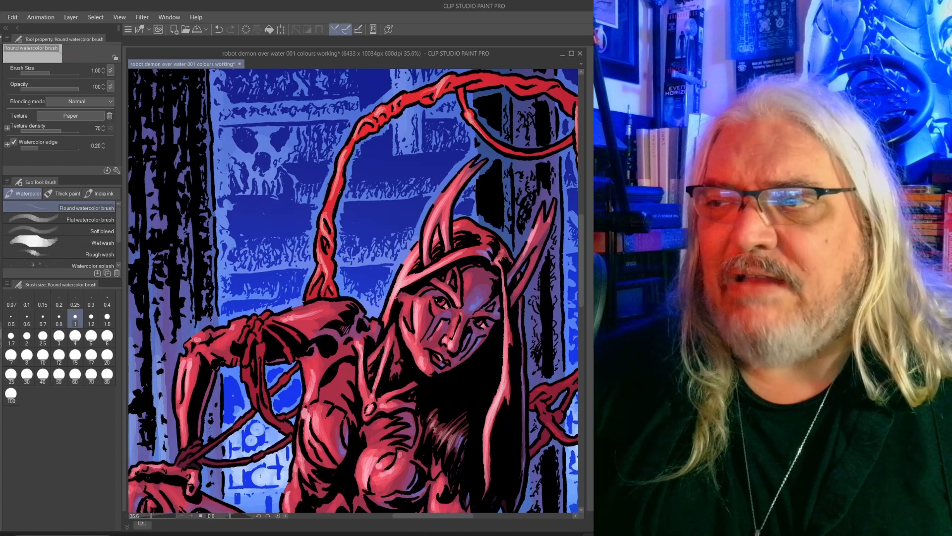
{"action": "key", "text": "bracketleft"}
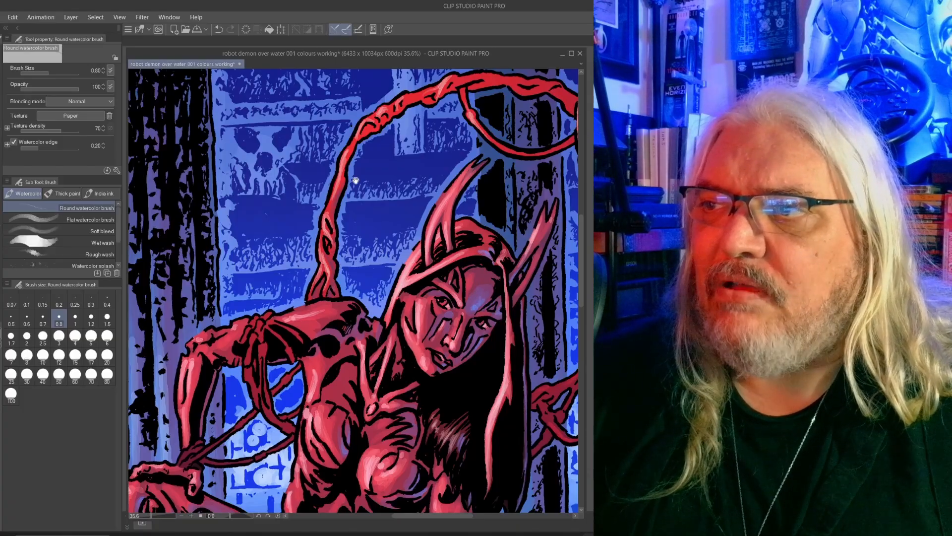
{"action": "left_click_drag", "start_coordinate": [356, 180], "coordinate": [350, 219]}
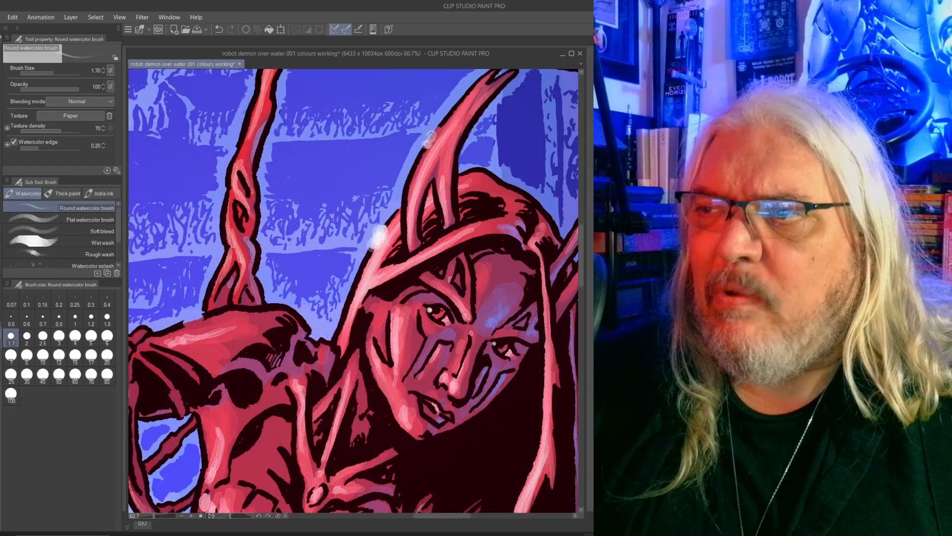
- Reduce the Round watercolor brush to size 1.2 and dab white glints on the demon's horn, shoulder and elbow edges
{"action": "key", "text": "bracketleft"}
{"action": "key", "text": "bracketleft"}
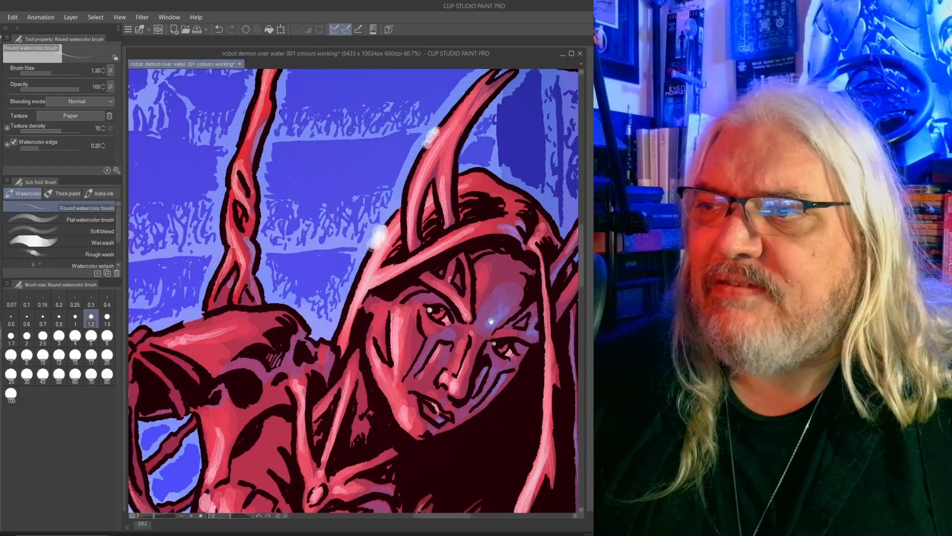
{"action": "left_click_drag", "start_coordinate": [491, 321], "coordinate": [518, 282]}
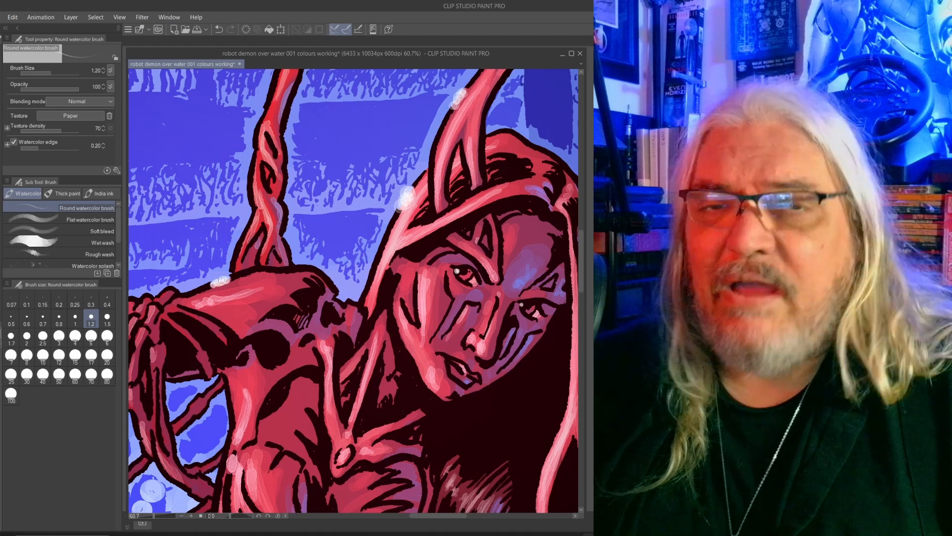
{"action": "left_click_drag", "start_coordinate": [217, 282], "coordinate": [357, 310]}
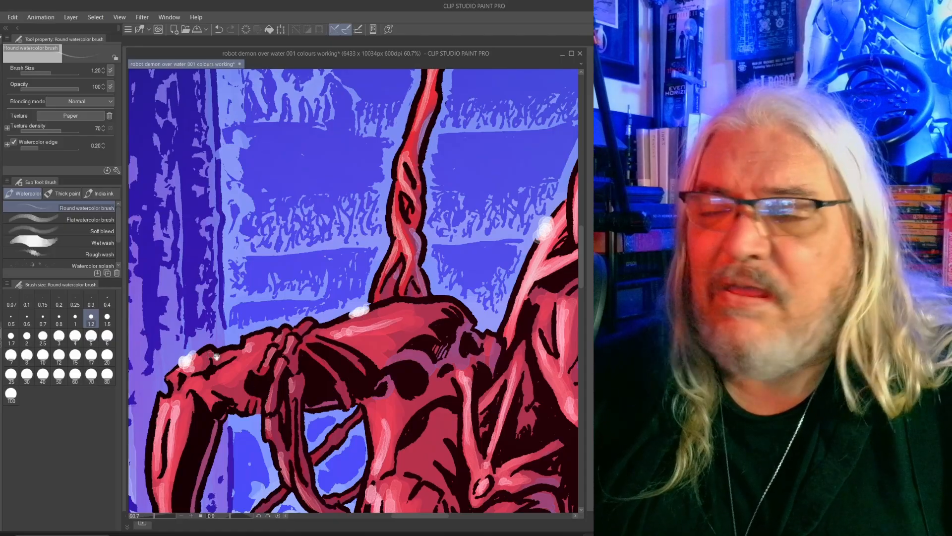
{"action": "left_click_drag", "start_coordinate": [213, 355], "coordinate": [236, 188]}
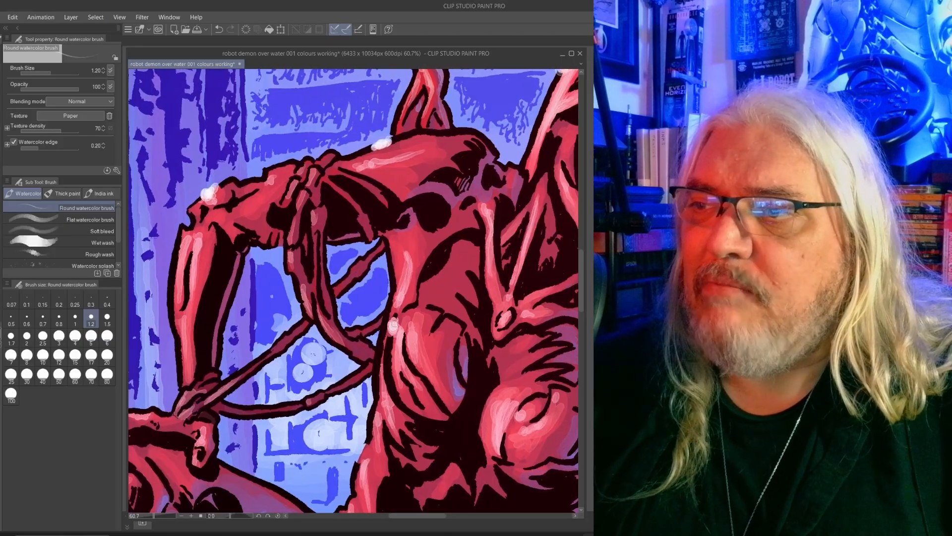
- Dab white glints along the edges of the demon's chest, waist and raised knee
{"action": "left_click_drag", "start_coordinate": [469, 279], "coordinate": [402, 211]}
{"action": "left_click_drag", "start_coordinate": [298, 371], "coordinate": [427, 276]}
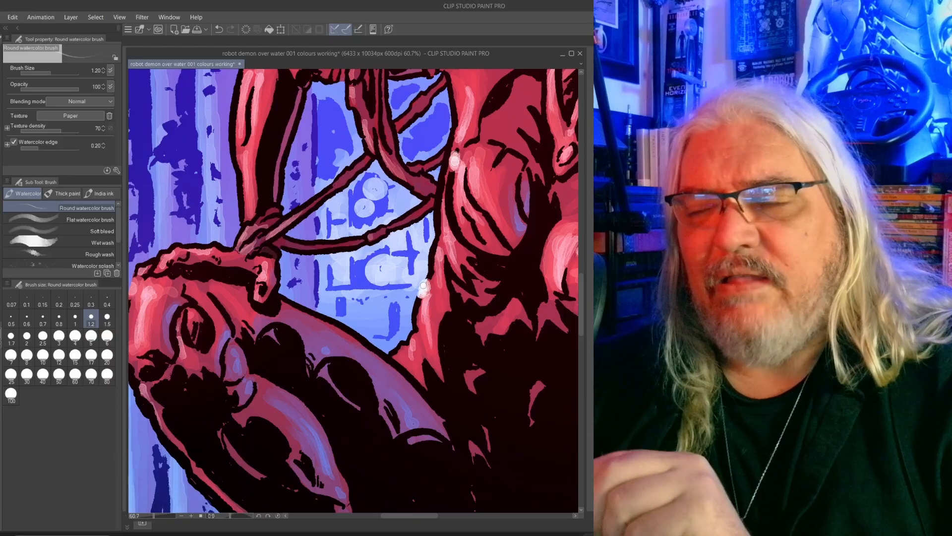
{"action": "mouse_move", "coordinate": [286, 321]}
{"action": "left_mouse_down"}
{"action": "mouse_move", "coordinate": [340, 328]}
{"action": "mouse_move", "coordinate": [417, 313]}
{"action": "left_mouse_up"}
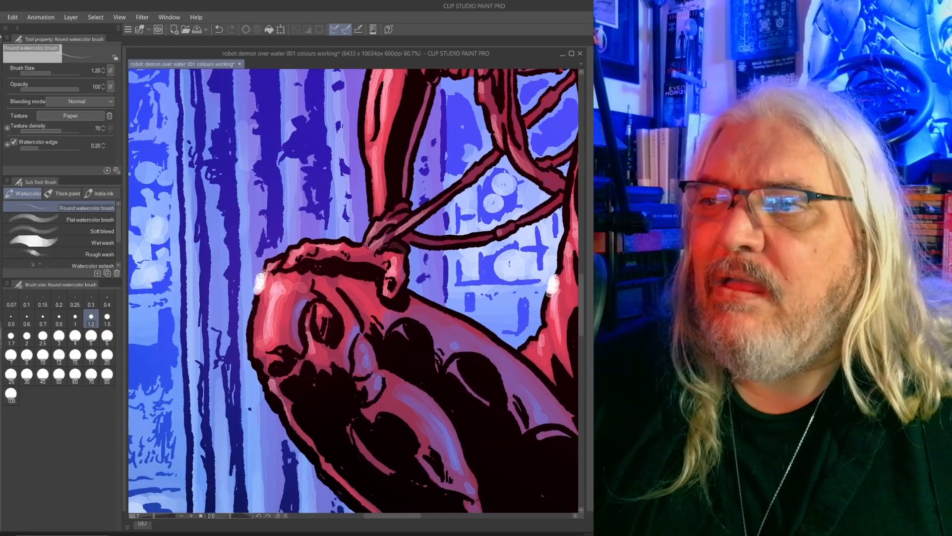
{"action": "left_click_drag", "start_coordinate": [453, 331], "coordinate": [387, 119]}
{"action": "left_click_drag", "start_coordinate": [484, 343], "coordinate": [429, 248]}
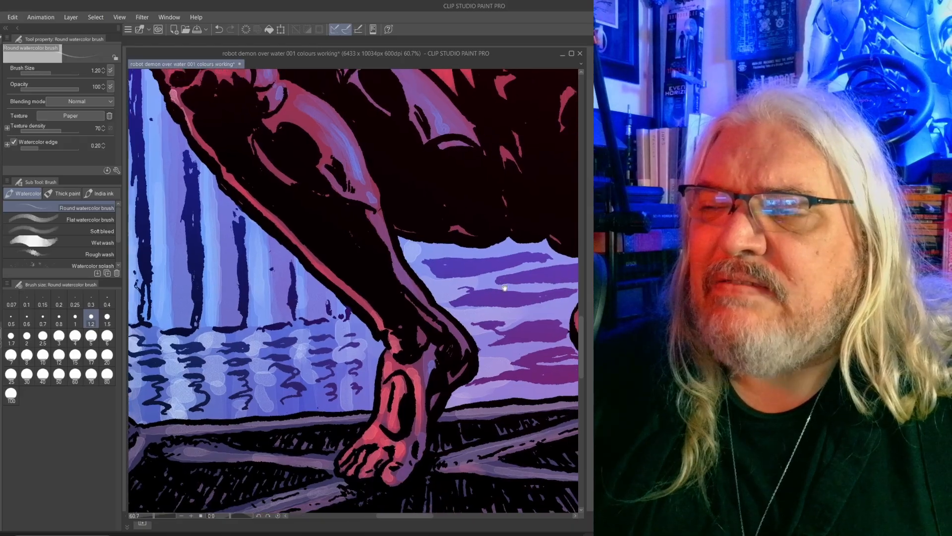
- Dab white glints on the edge of the demon's supporting arm and on the second horn
{"action": "left_click_drag", "start_coordinate": [509, 251], "coordinate": [261, 309]}
{"action": "mouse_move", "coordinate": [479, 261]}
{"action": "left_mouse_down"}
{"action": "mouse_move", "coordinate": [477, 124]}
{"action": "mouse_move", "coordinate": [464, 420]}
{"action": "mouse_move", "coordinate": [460, 299]}
{"action": "left_mouse_up"}
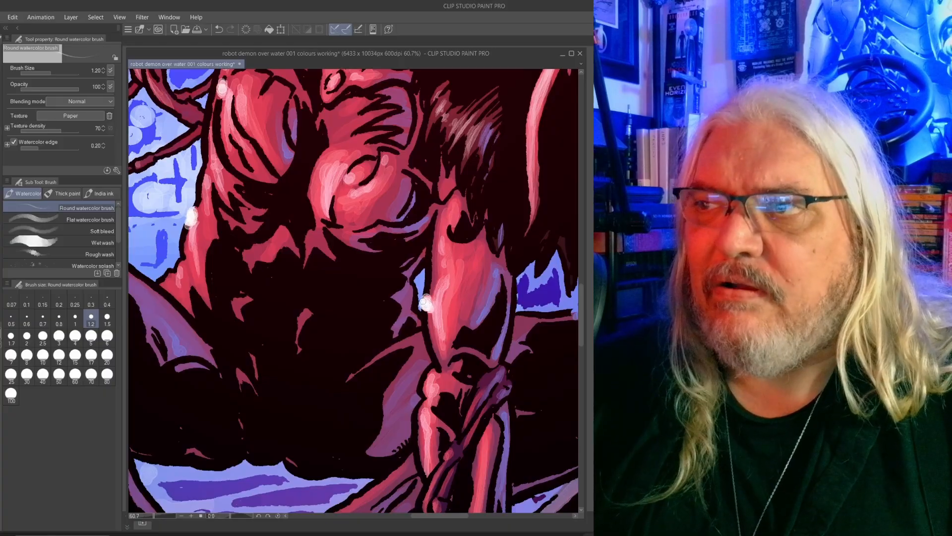
{"action": "left_click_drag", "start_coordinate": [454, 227], "coordinate": [388, 427]}
{"action": "left_click_drag", "start_coordinate": [485, 253], "coordinate": [470, 389]}
{"action": "left_click_drag", "start_coordinate": [482, 270], "coordinate": [478, 373]}
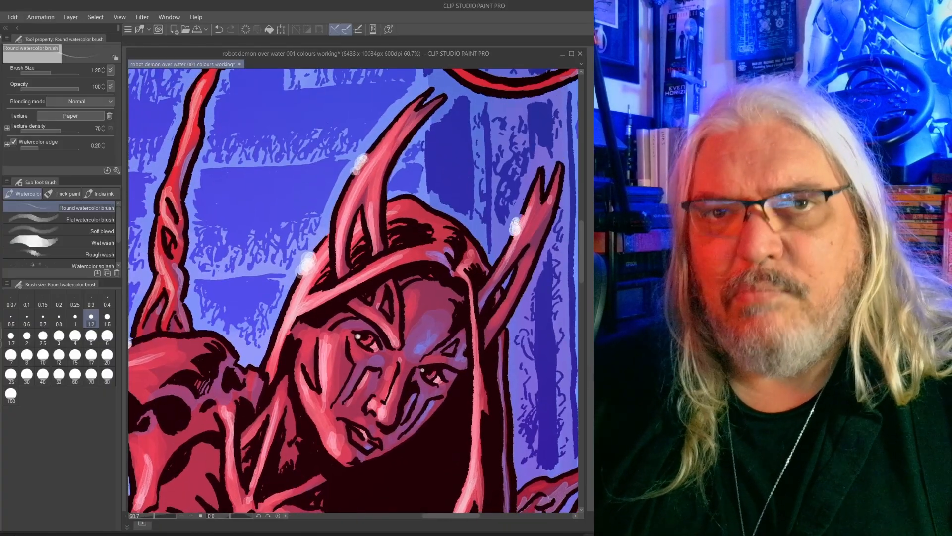
{"action": "left_click_drag", "start_coordinate": [514, 218], "coordinate": [472, 346]}
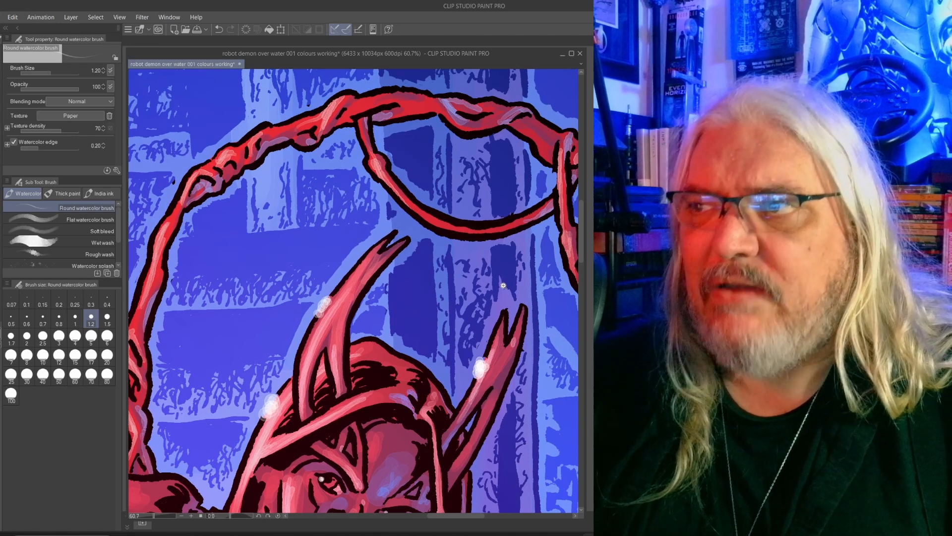
{"action": "left_click_drag", "start_coordinate": [503, 285], "coordinate": [444, 310]}
{"action": "left_click_drag", "start_coordinate": [480, 362], "coordinate": [488, 229]}
- Reduce the Round watercolor brush to size 1 and extend the white glint on the supporting arm with thin streaks
{"action": "scroll", "coordinate": [452, 335], "scroll_direction": "up", "scroll_amount": 2}
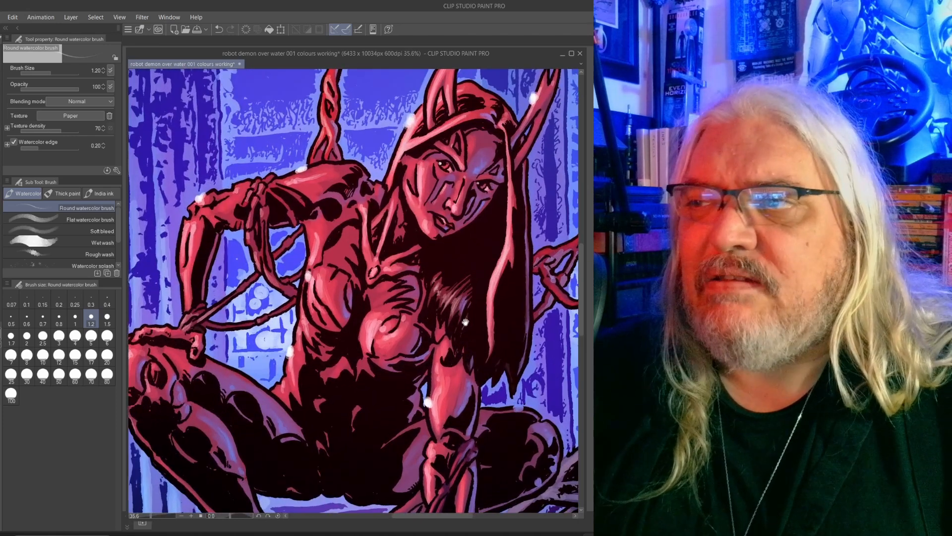
{"action": "left_click_drag", "start_coordinate": [467, 351], "coordinate": [468, 298]}
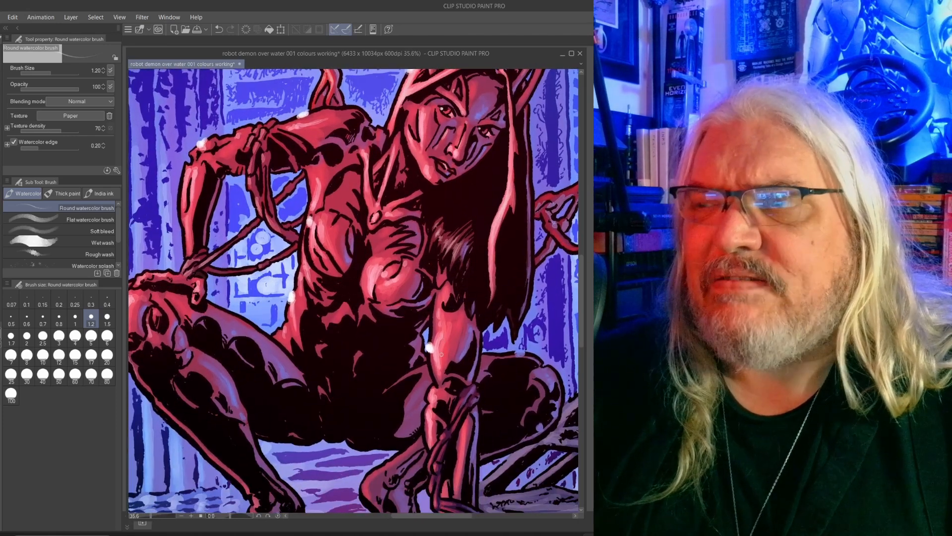
{"action": "key", "text": "bracketleft"}
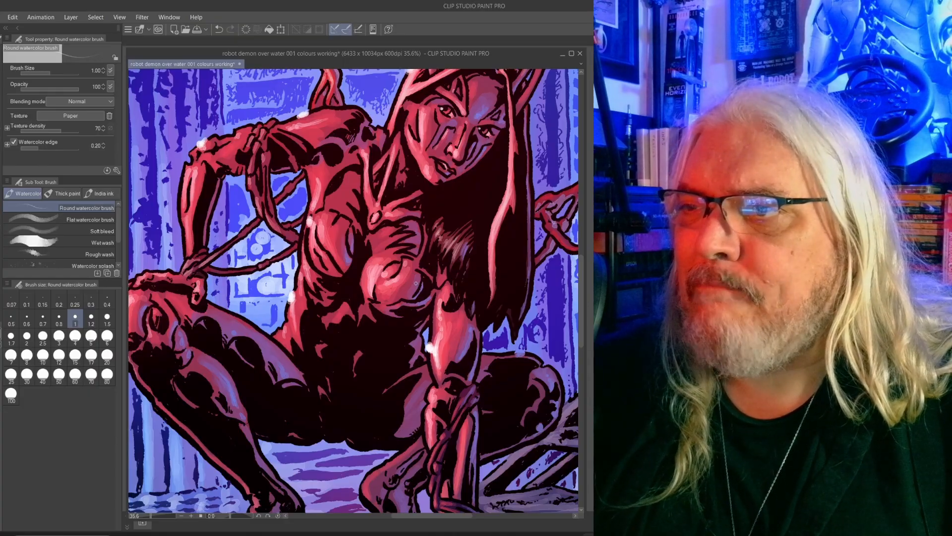
{"action": "left_click_drag", "start_coordinate": [416, 284], "coordinate": [418, 200]}
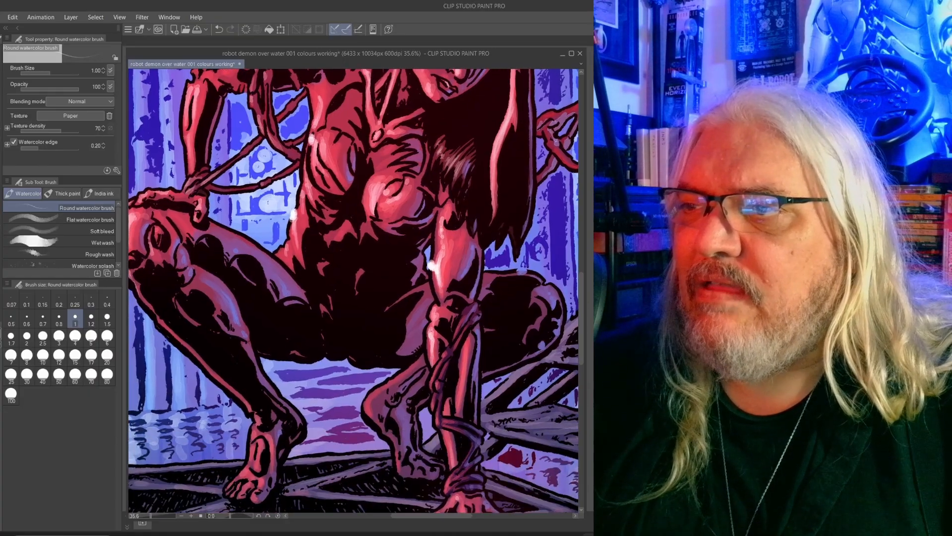
{"action": "left_click_drag", "start_coordinate": [440, 363], "coordinate": [449, 301]}
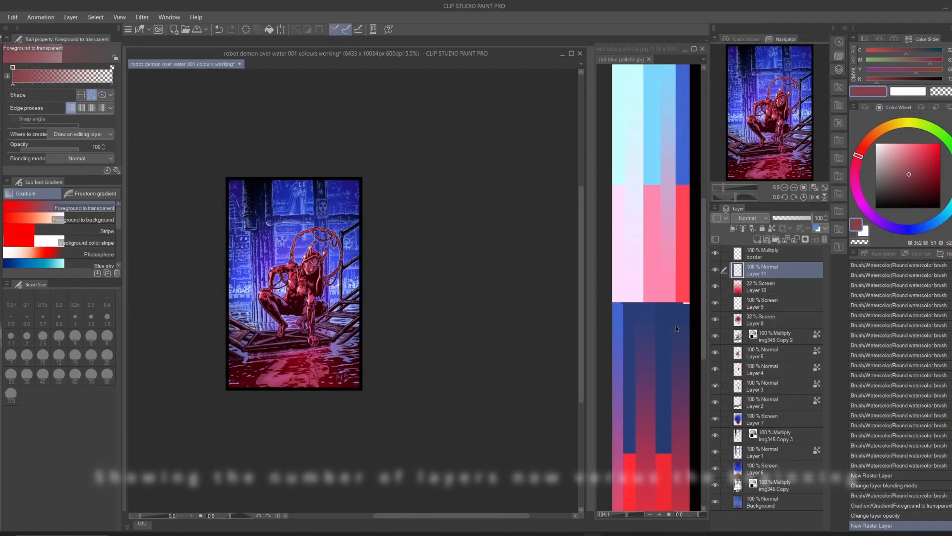
- Set Layer 11 to Screen blending and lay a muted red foreground-to-transparent circle gradient outward from the artwork's lower edge
{"action": "scroll", "coordinate": [404, 315], "scroll_direction": "down", "scroll_amount": 1}
{"action": "left_click_drag", "start_coordinate": [404, 315], "coordinate": [405, 384]}
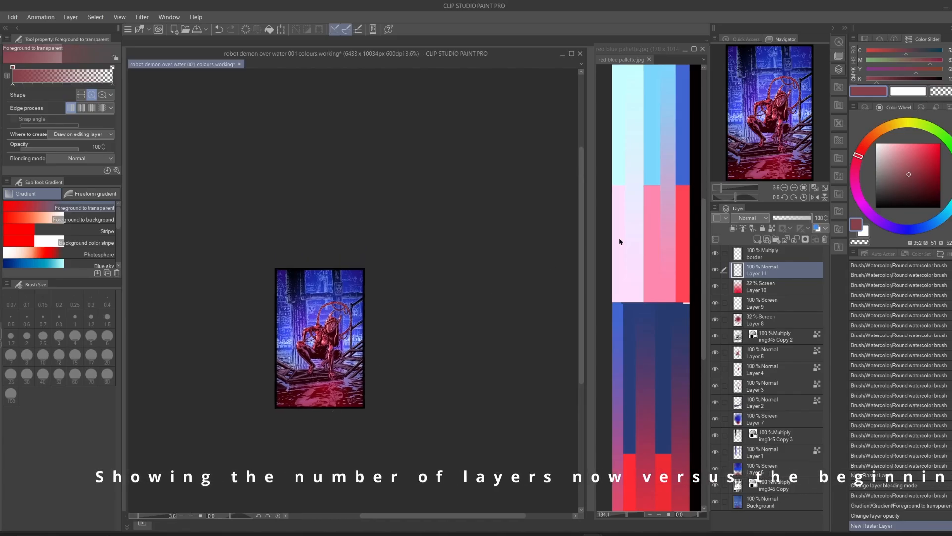
{"action": "left_click", "coordinate": [749, 218]}
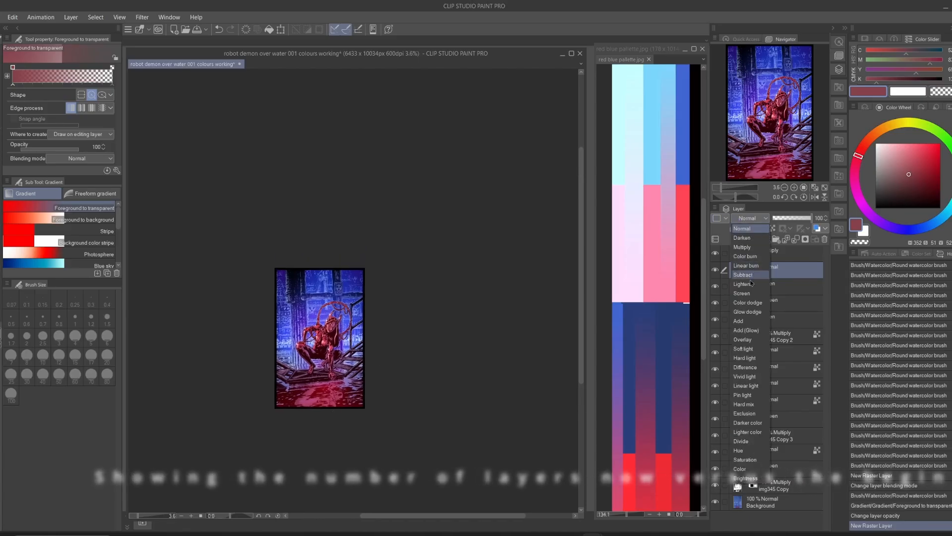
{"action": "left_click", "coordinate": [742, 293]}
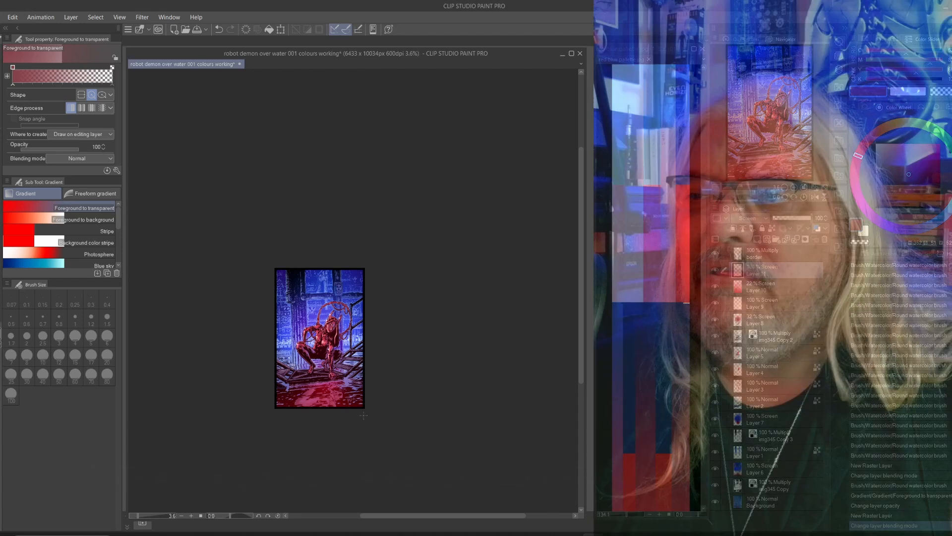
{"action": "left_click_drag", "start_coordinate": [325, 406], "coordinate": [547, 216]}
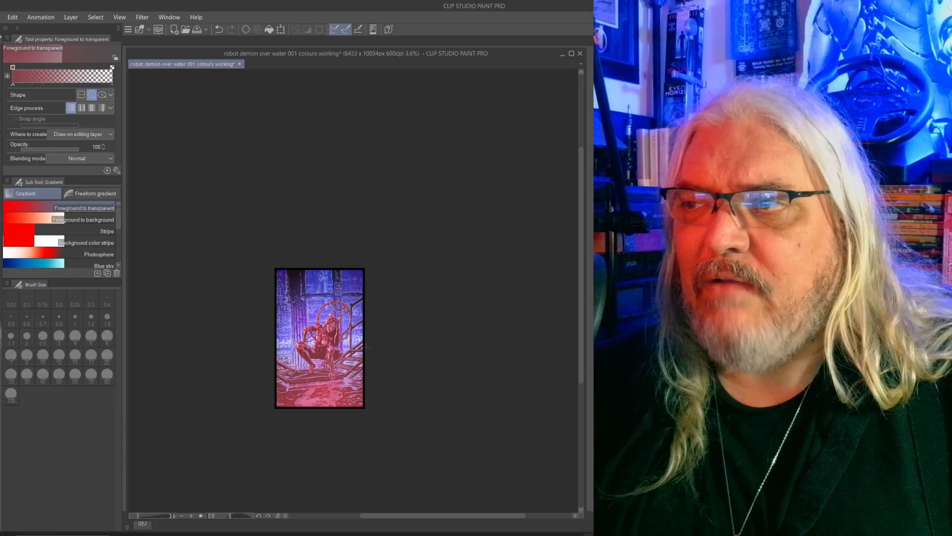
- Inspect the red gradient over the whole artwork and lower the opacity of Layer 11 to 54%
{"action": "scroll", "coordinate": [351, 347], "scroll_direction": "up", "scroll_amount": 5}
{"action": "left_click_drag", "start_coordinate": [379, 330], "coordinate": [500, 264]}
{"action": "scroll", "coordinate": [446, 272], "scroll_direction": "down", "scroll_amount": 2}
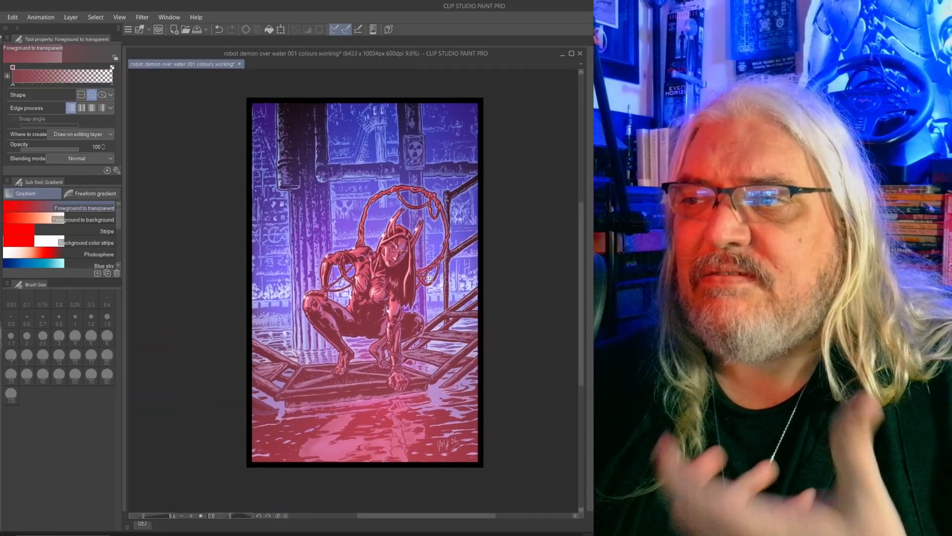
{"action": "scroll", "coordinate": [430, 279], "scroll_direction": "up", "scroll_amount": 3}
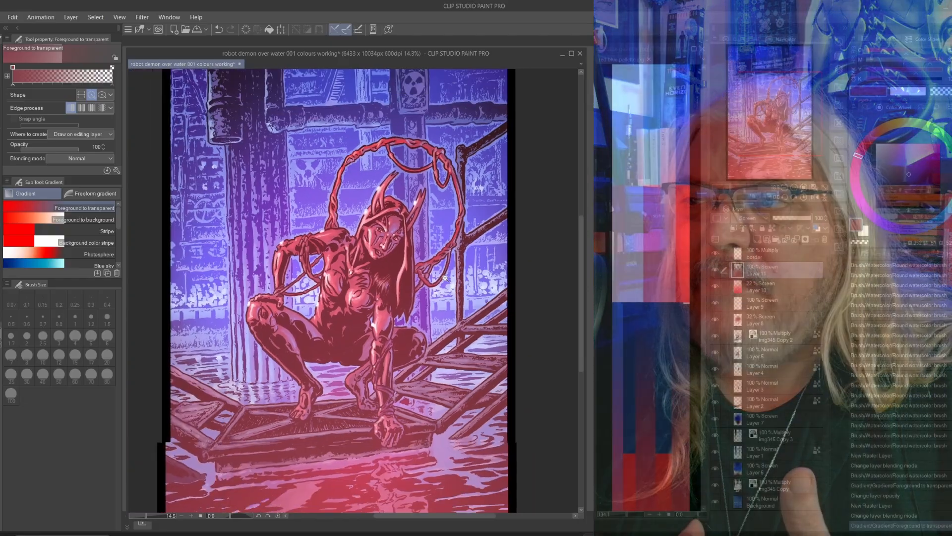
{"action": "scroll", "coordinate": [445, 278], "scroll_direction": "down", "scroll_amount": 4}
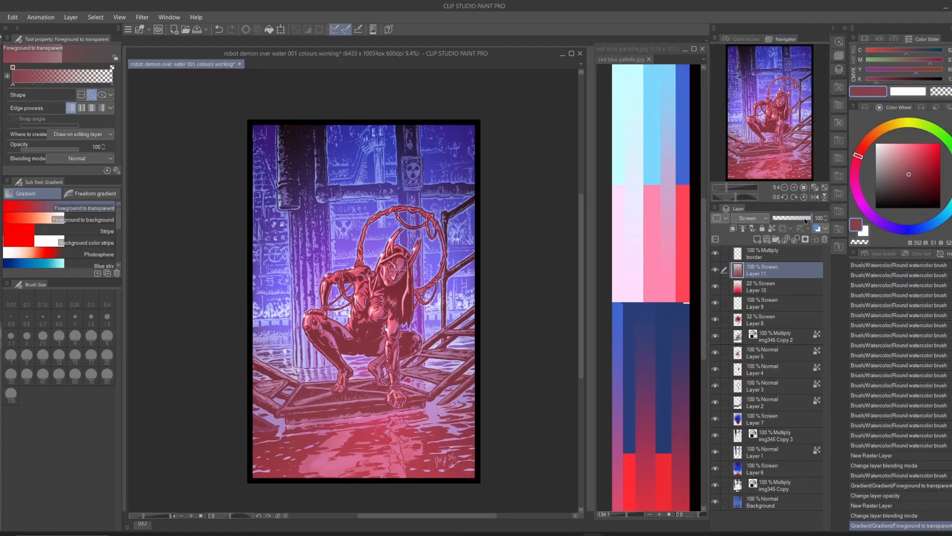
{"action": "left_click_drag", "start_coordinate": [806, 221], "coordinate": [796, 220]}
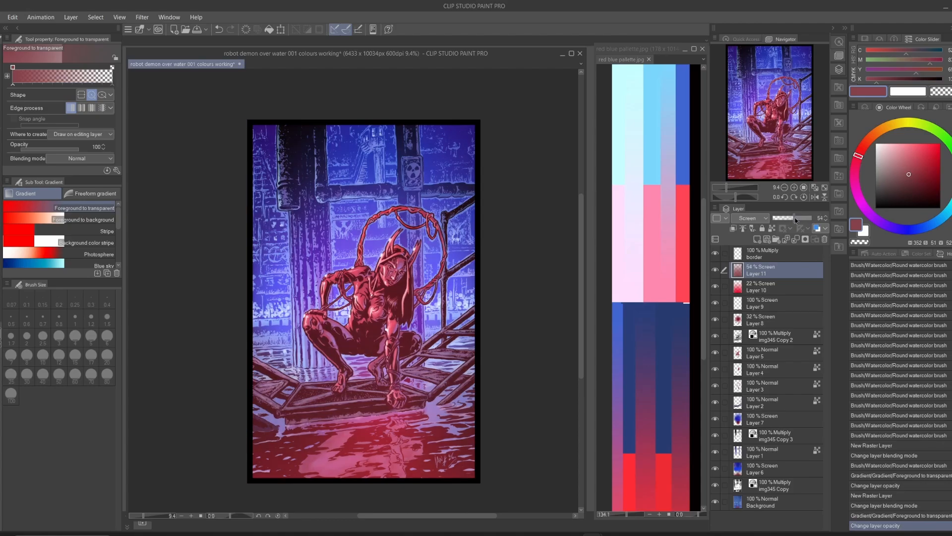